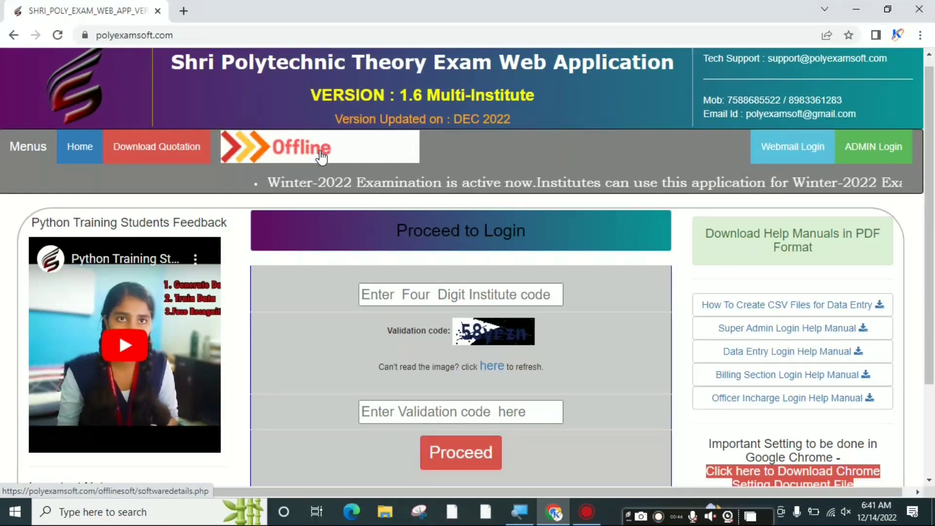
Open the Offline Software banner's details page in a new Chrome tab
left_click(322, 157)
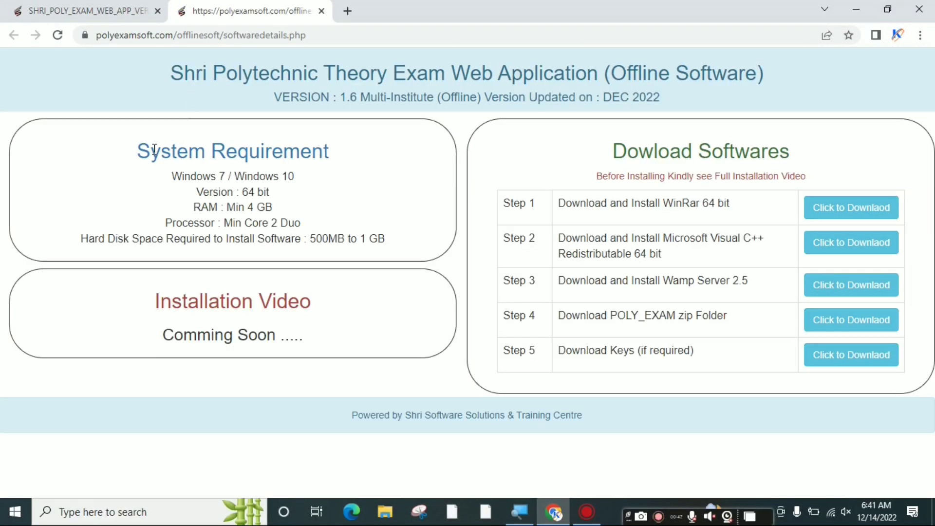
Highlight the 64 bit and minimum 4 GB RAM system requirements, then minimize Chrome
left_click_drag(138, 151, 359, 157)
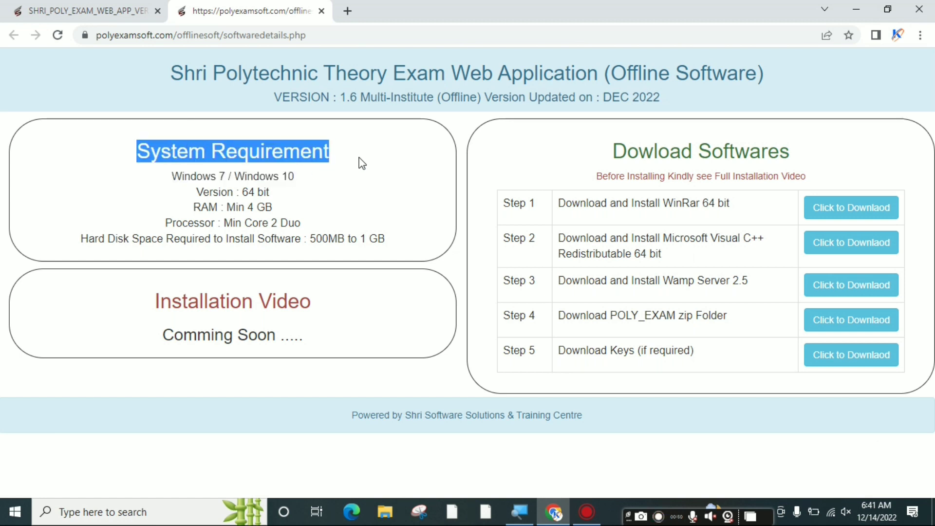
left_click(319, 182)
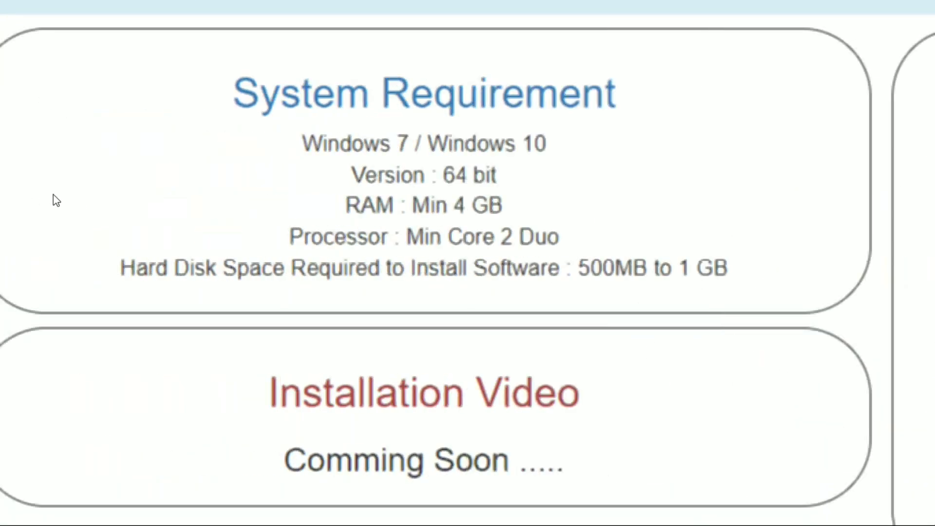
left_click_drag(243, 191, 277, 197)
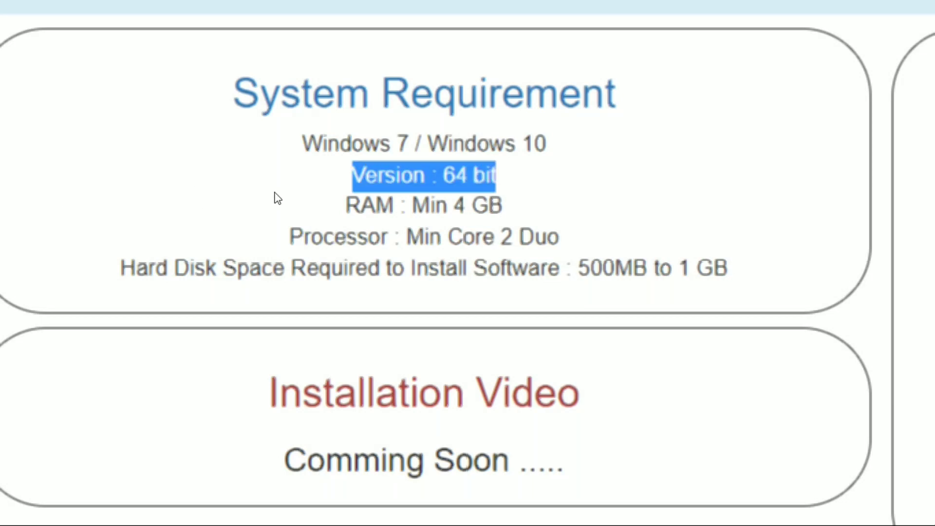
triple_click(198, 208)
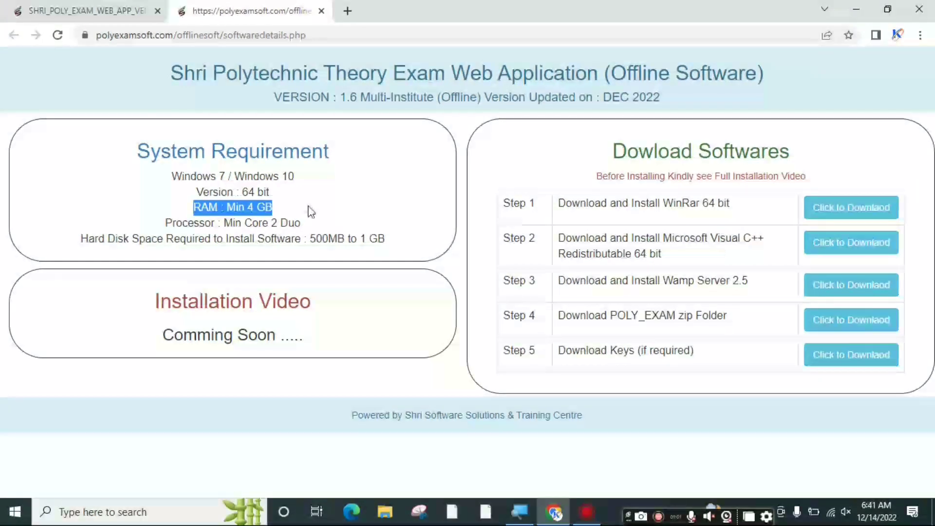
left_click(311, 212)
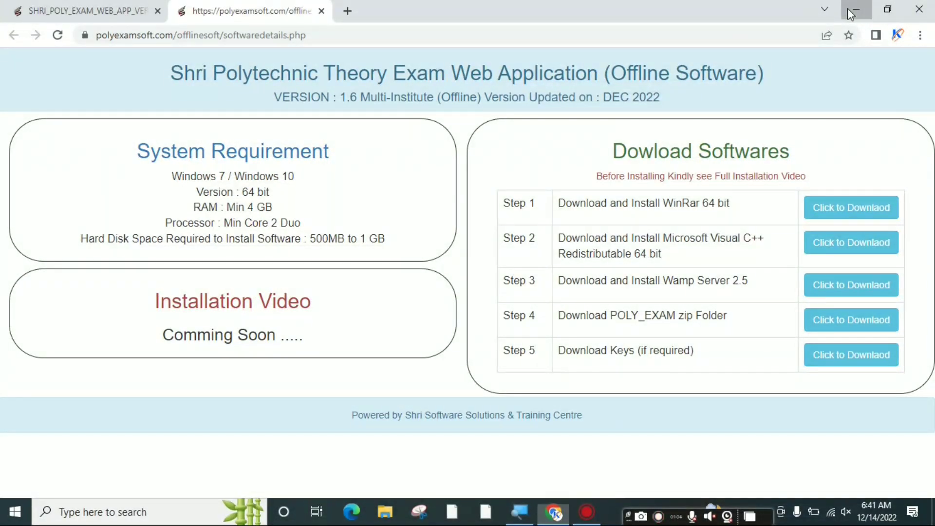
left_click(851, 11)
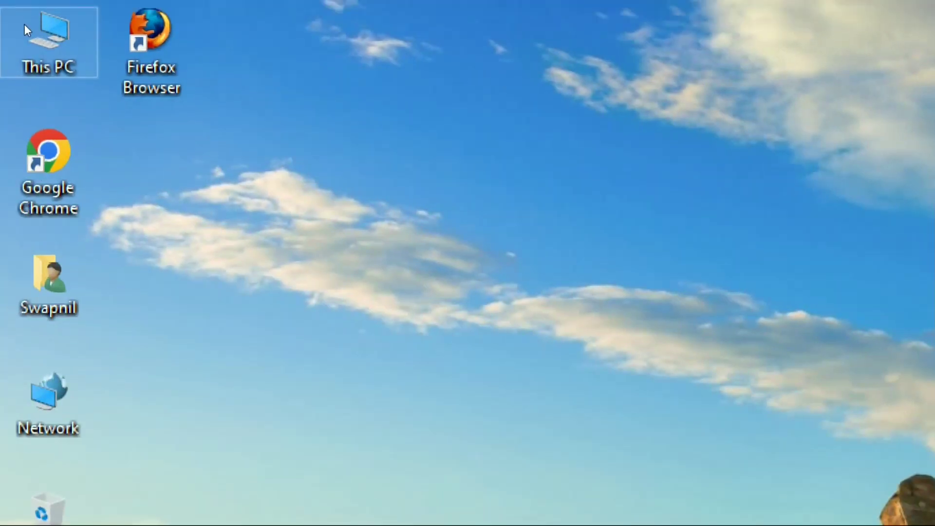
Open This PC's Properties, highlight the 64-bit system type, then minimize Settings
right_click(23, 27)
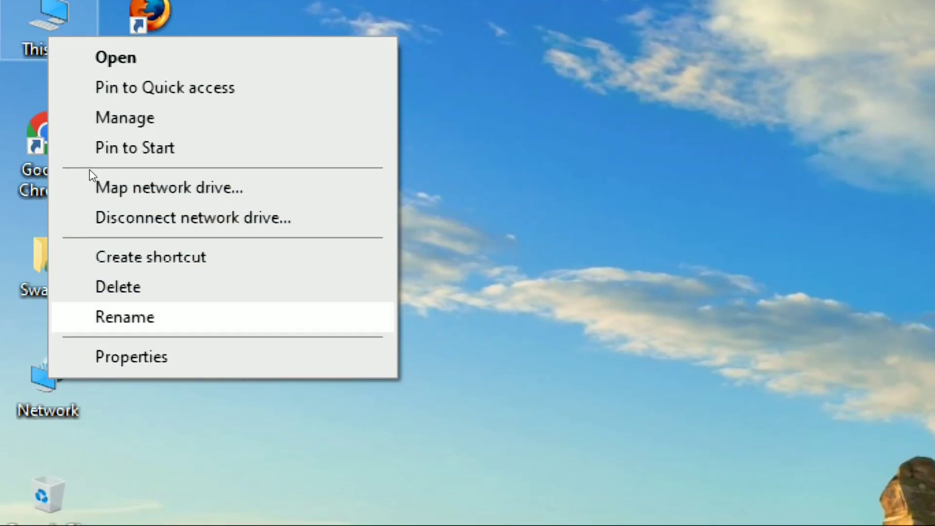
key("Down")
key("Return")
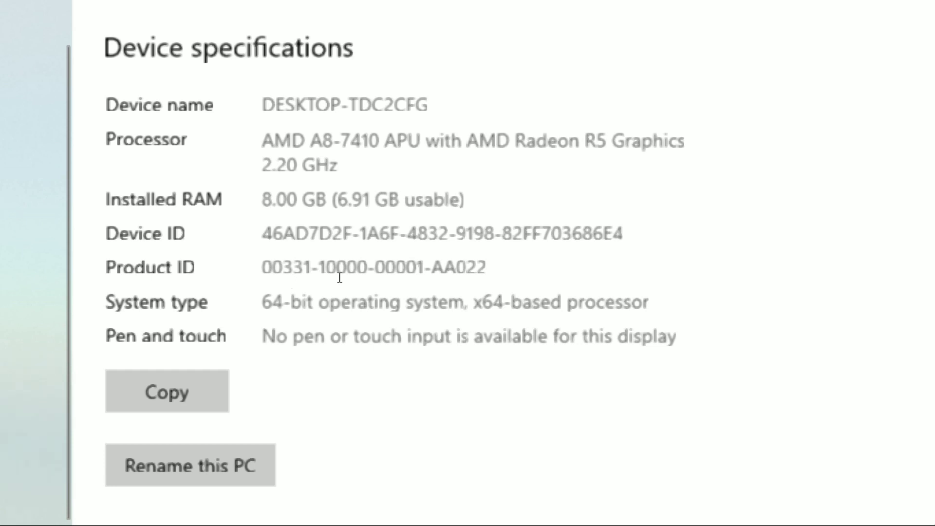
left_click_drag(315, 274, 413, 278)
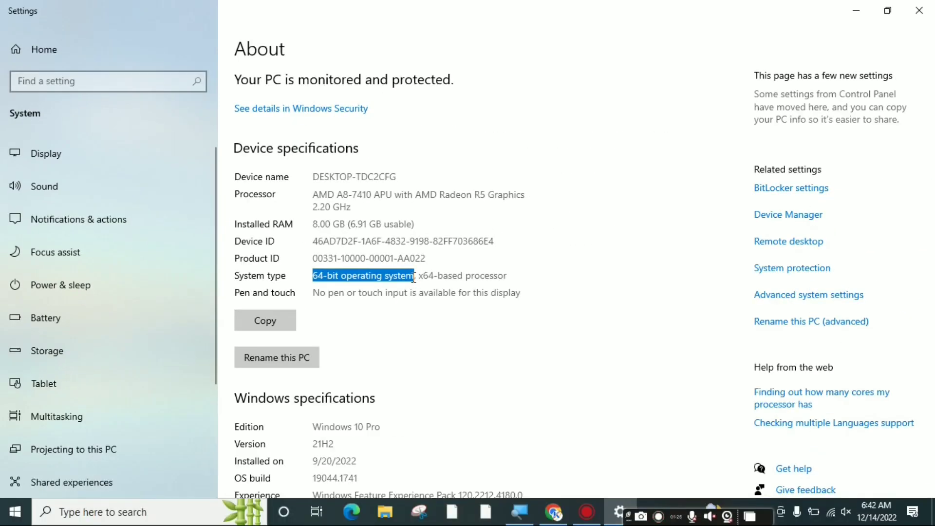
left_click(810, 165)
left_click(856, 10)
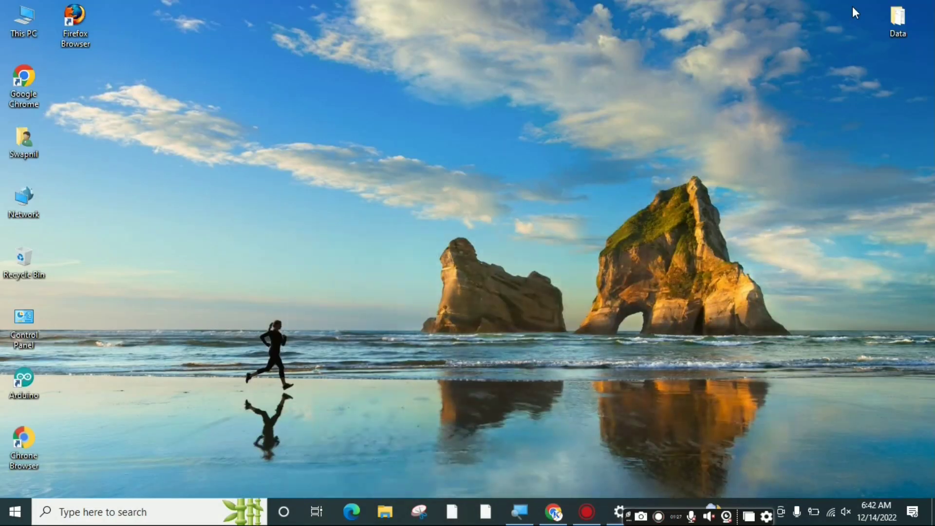
Download the WinRAR 64 bit, Visual C++ redistributable and Wamp Server 2.5 installers
left_click(559, 506)
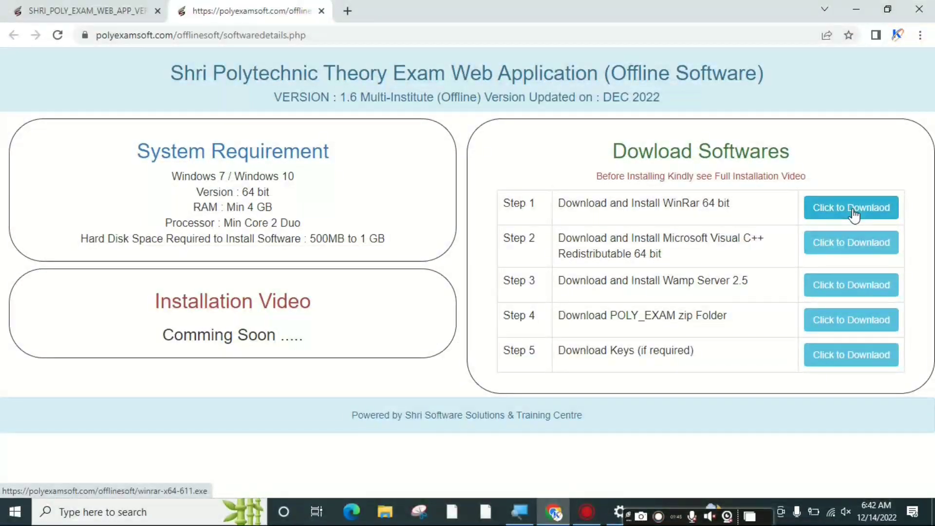
left_click(853, 211)
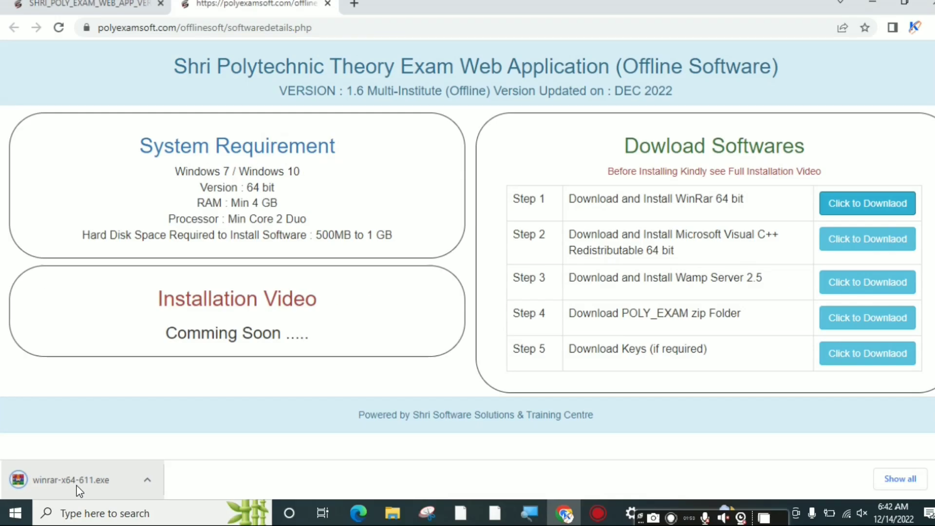
left_click(832, 242)
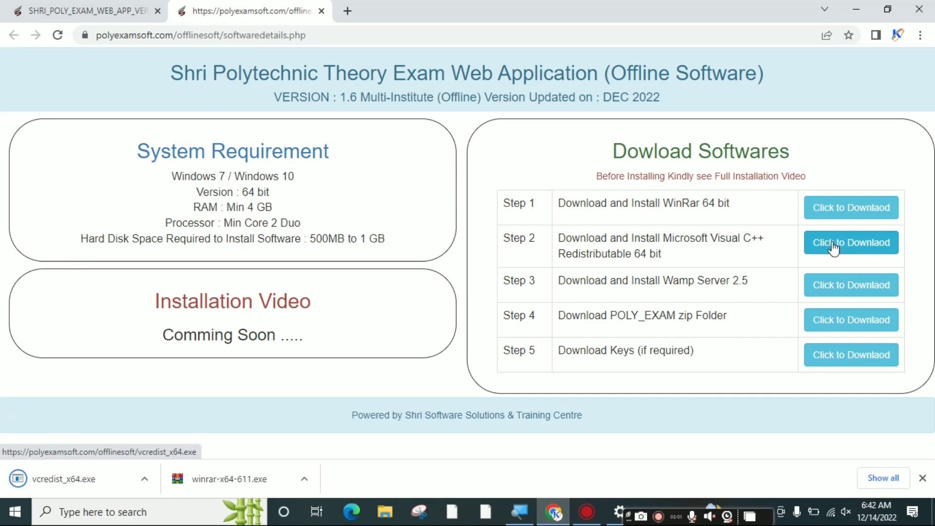
left_click(836, 289)
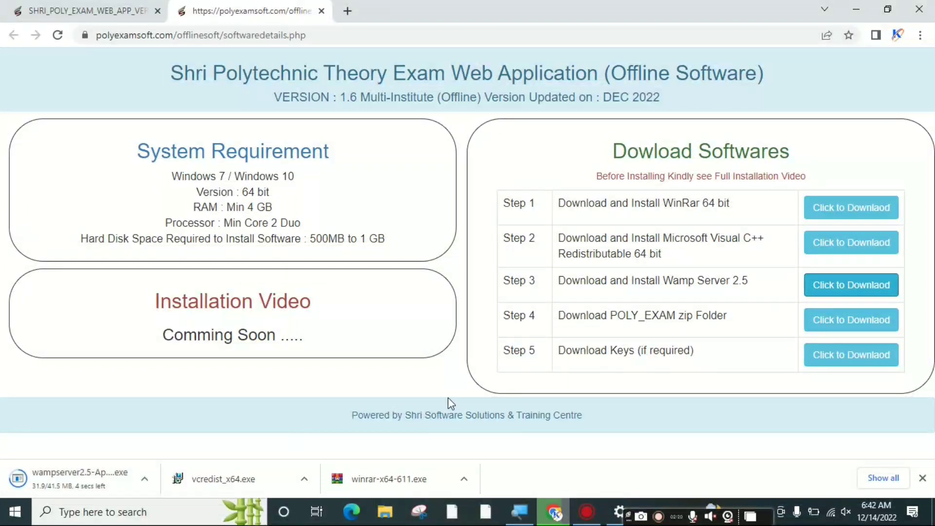
Start downloading the POLY_EXAM zip folder from Step 4
left_click_drag(565, 319, 731, 320)
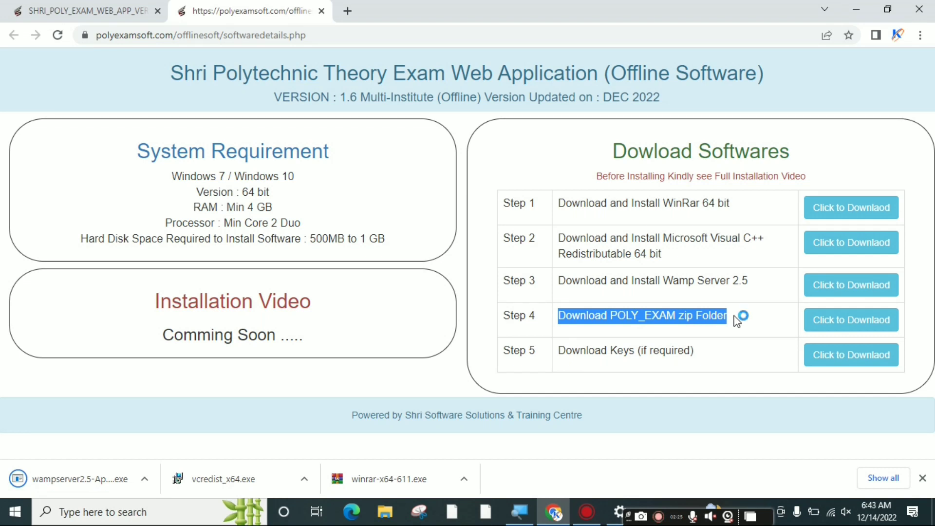
left_click(736, 320)
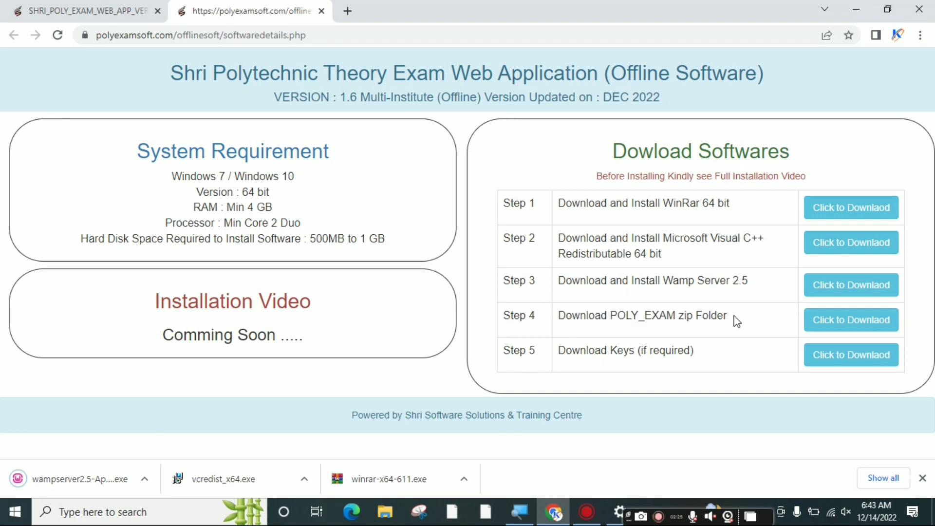
left_click(839, 325)
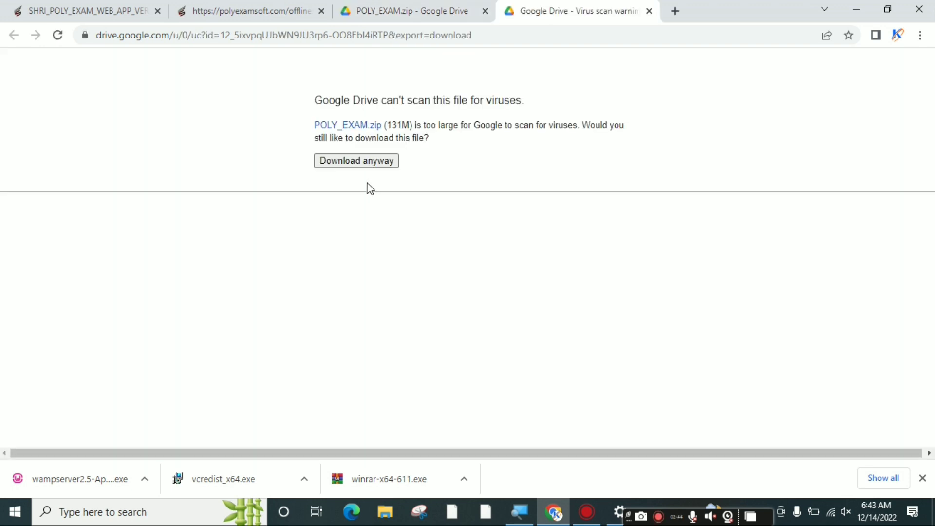
Download POLY_EXAM.zip despite the virus-scan warning and close both Drive tabs
left_click(357, 167)
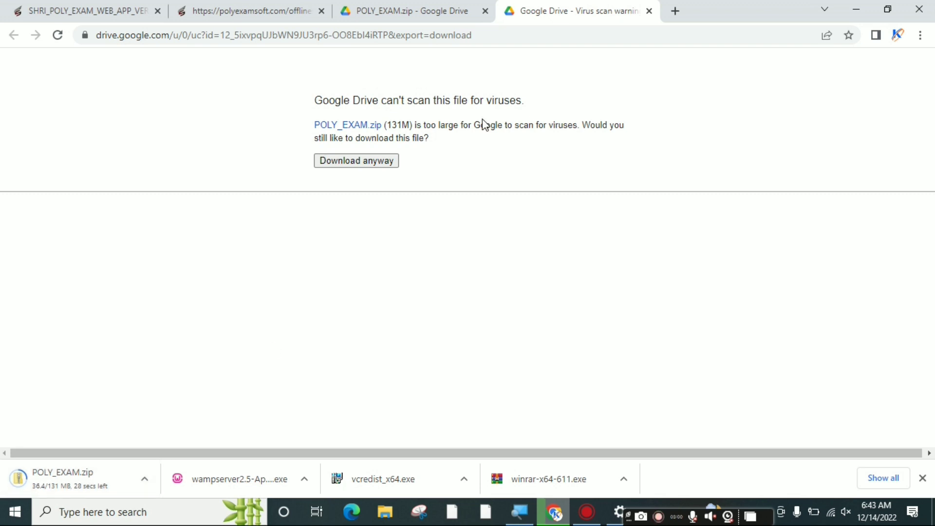
left_click(650, 11)
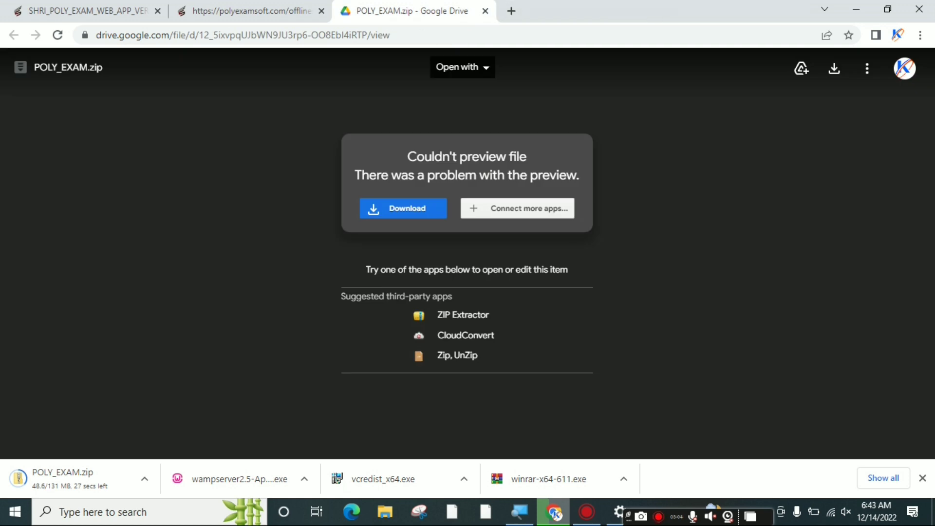
left_click(485, 12)
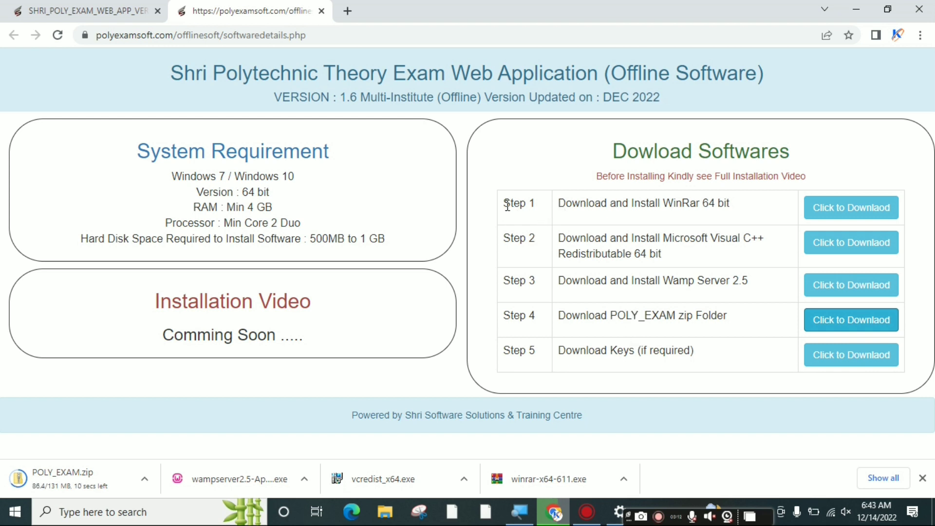
Point out download Steps 1–4, then show the WinRAR installer in its Downloads folder
left_click_drag(503, 202, 534, 205)
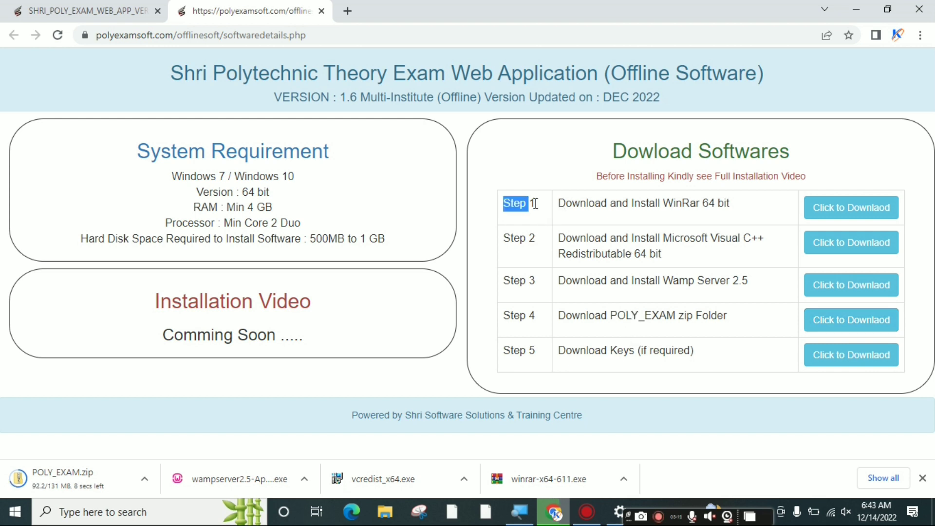
left_click(506, 241)
left_click_drag(506, 237, 538, 235)
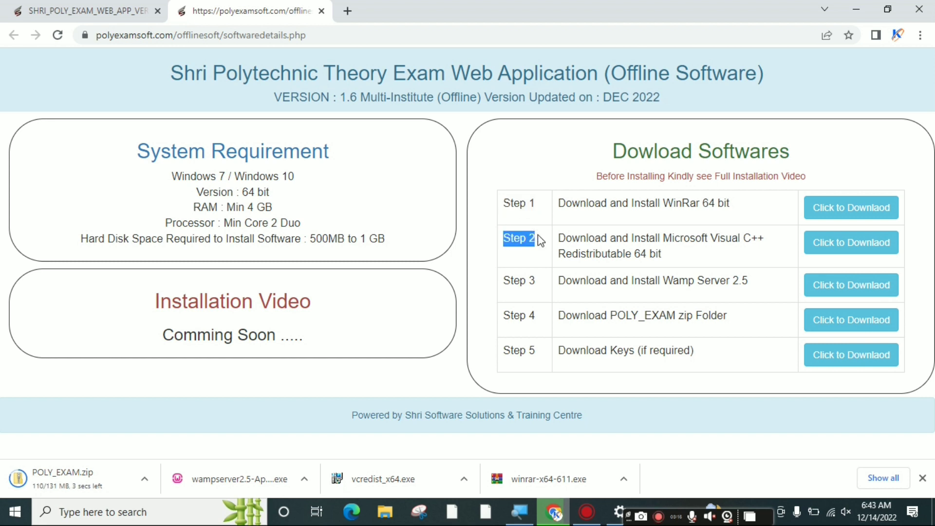
left_click_drag(505, 281, 541, 283)
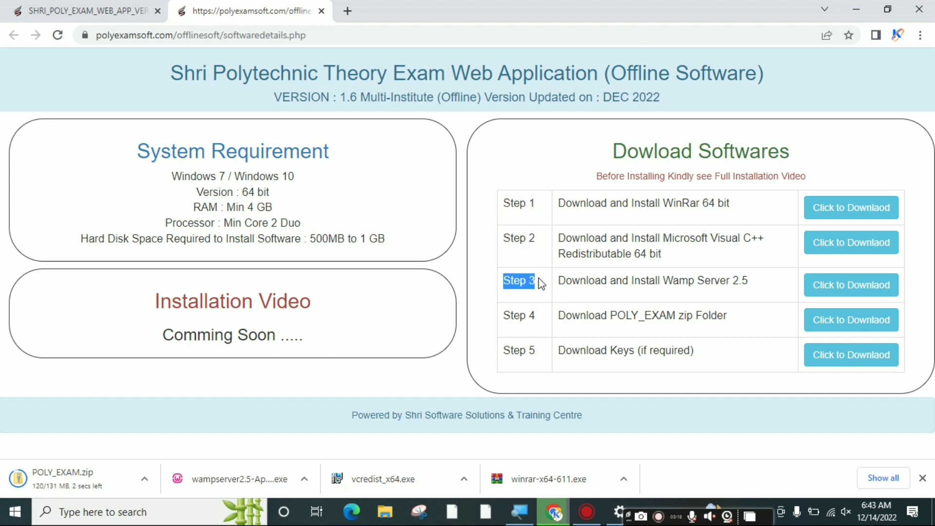
left_click_drag(504, 315, 541, 318)
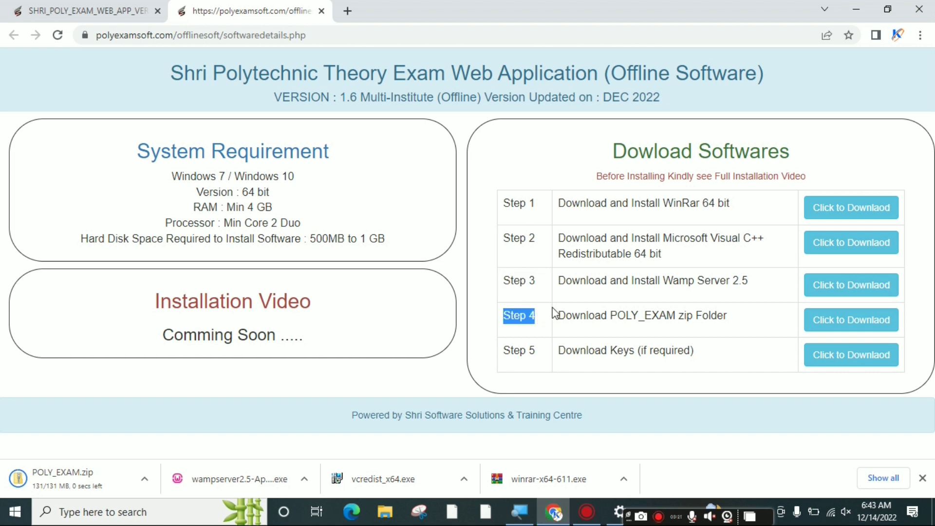
left_click(672, 398)
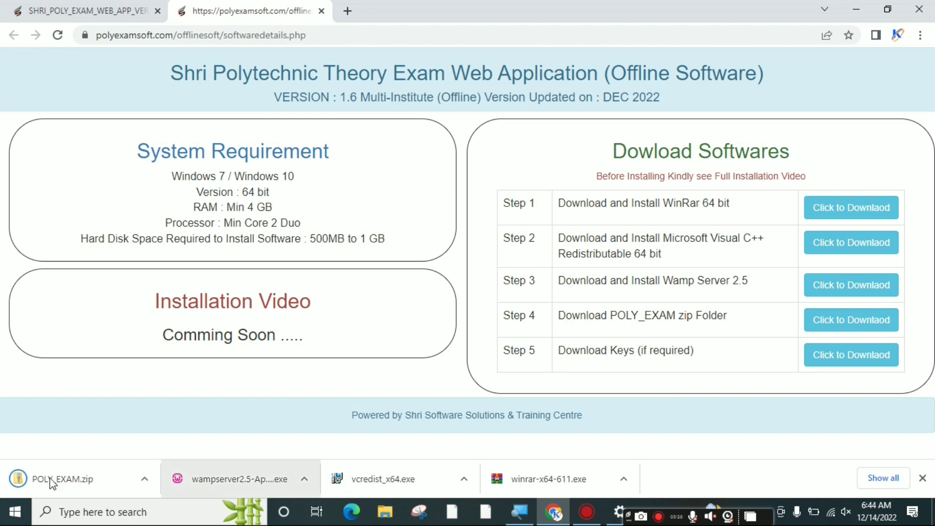
left_click(624, 482)
left_click(635, 445)
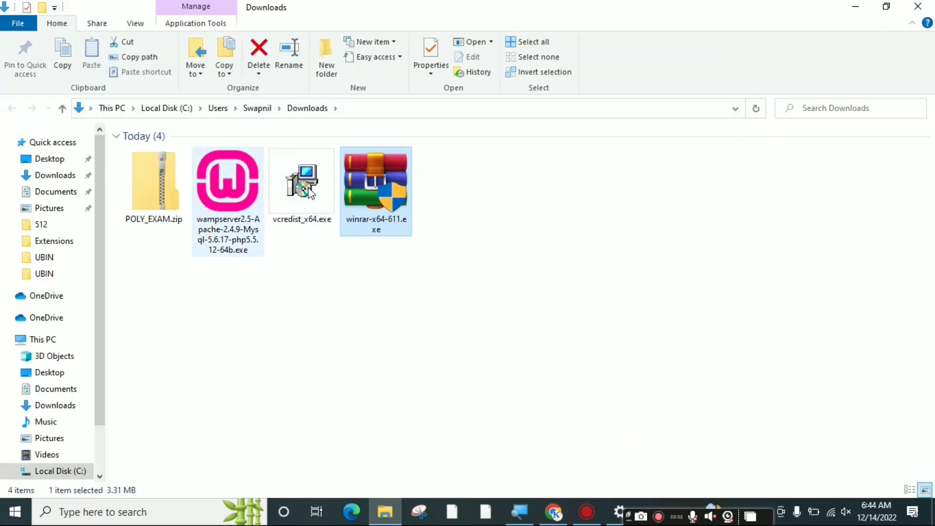
Refresh Downloads and install WinRAR 6.11 from winrar-x64-611.exe with default associations
right_click(360, 284)
left_click(394, 339)
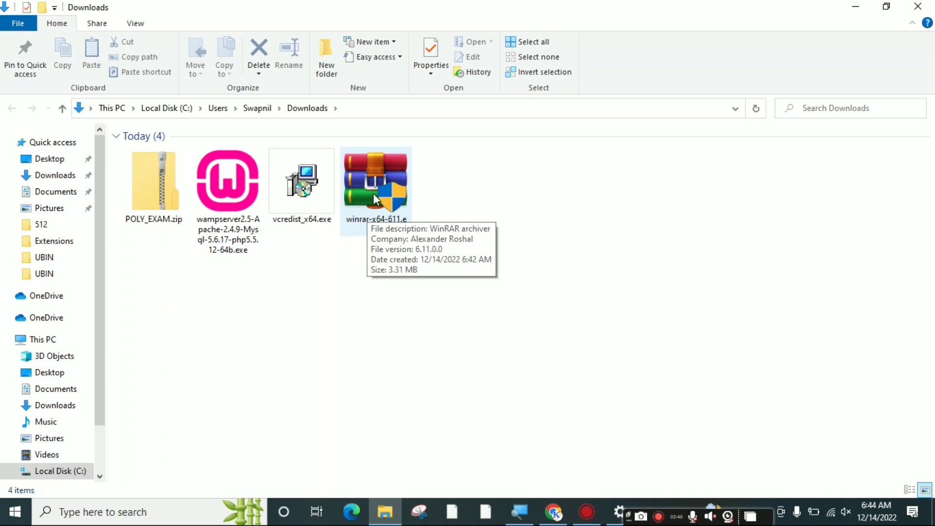
left_click(375, 207)
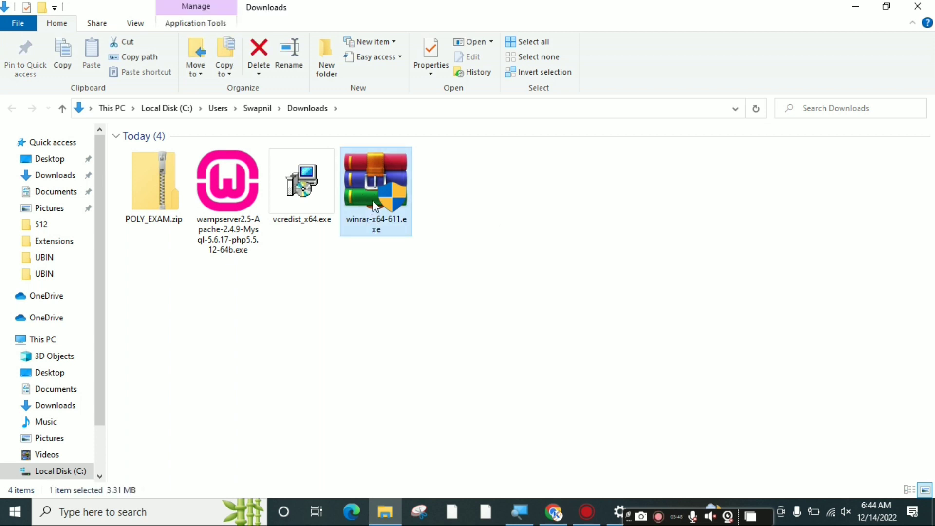
double_click(375, 206)
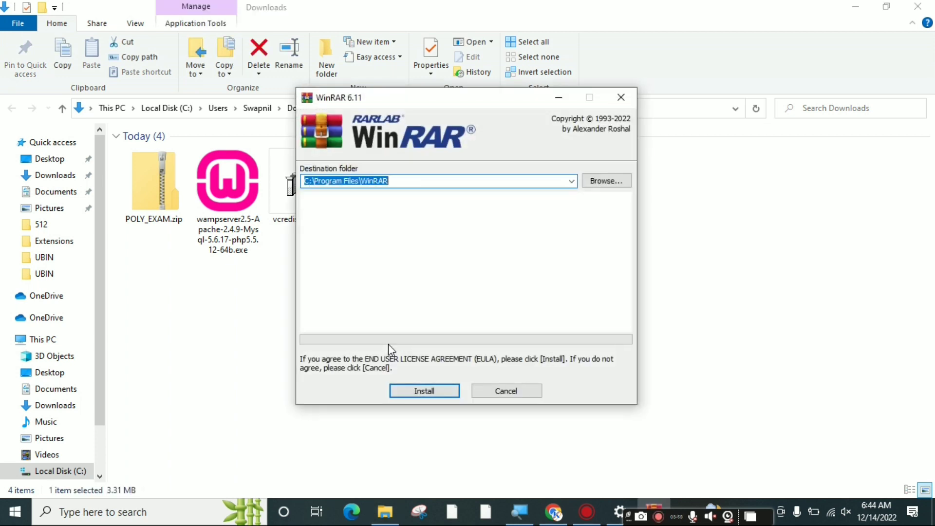
left_click(423, 392)
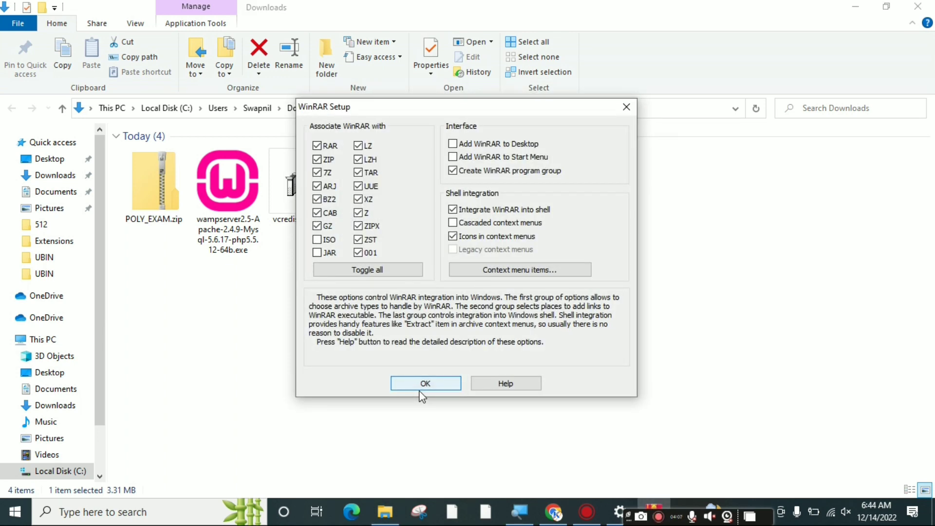
left_click(430, 386)
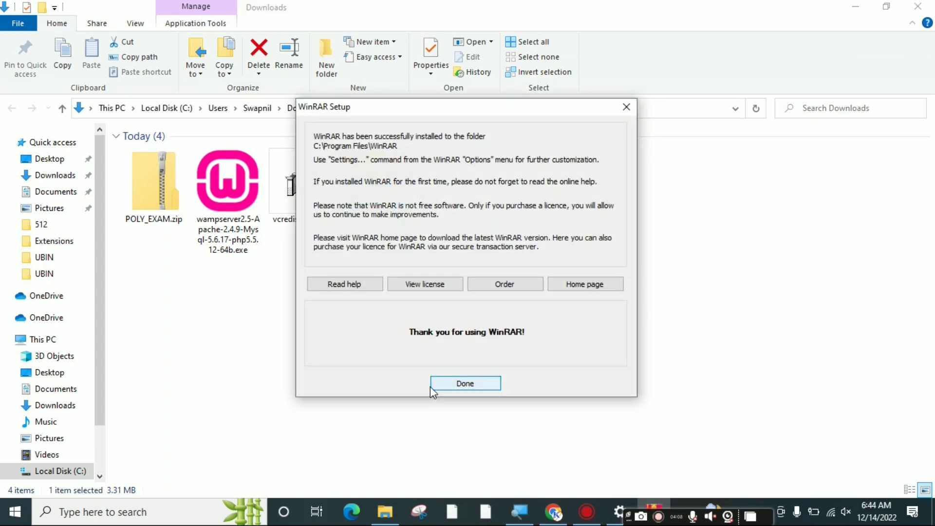
left_click(431, 385)
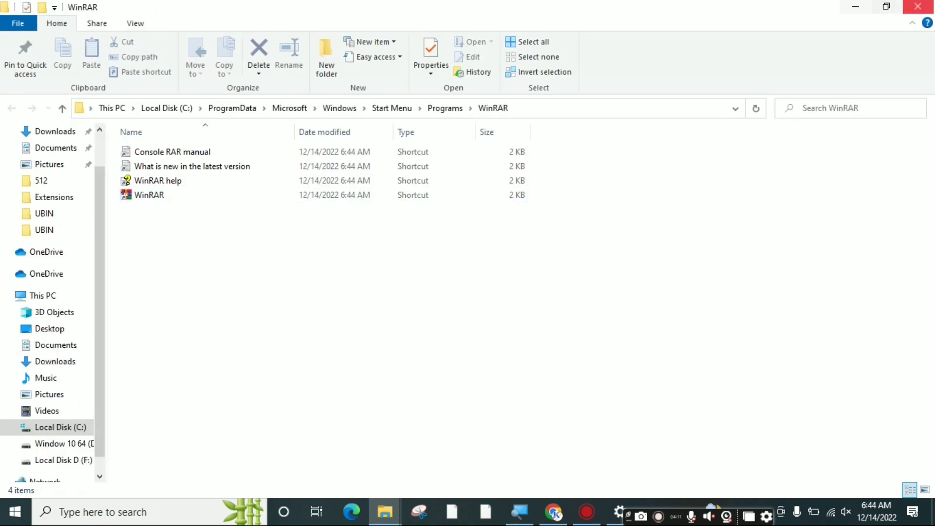
left_click(918, 6)
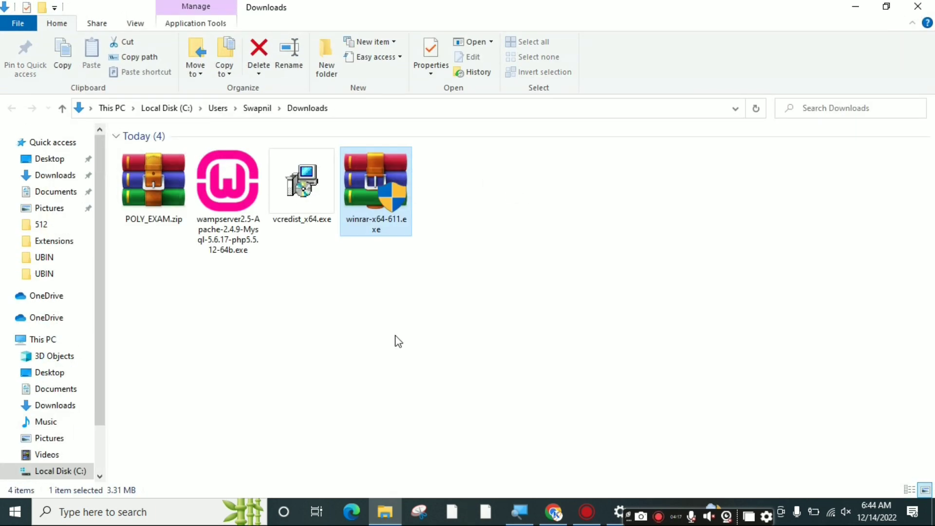
Run vcredist_x64.exe as administrator, accept the licence, and install Visual C++ 2012 x64
left_click(309, 198)
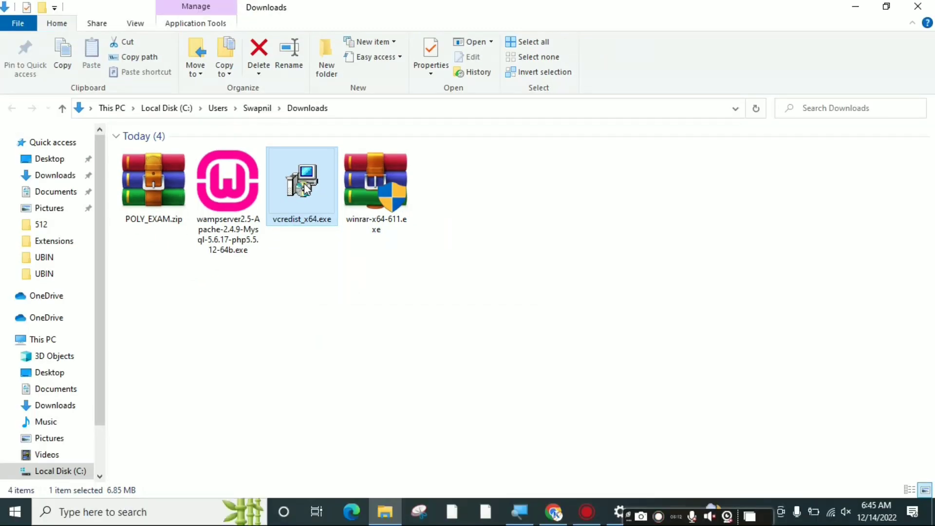
right_click(304, 189)
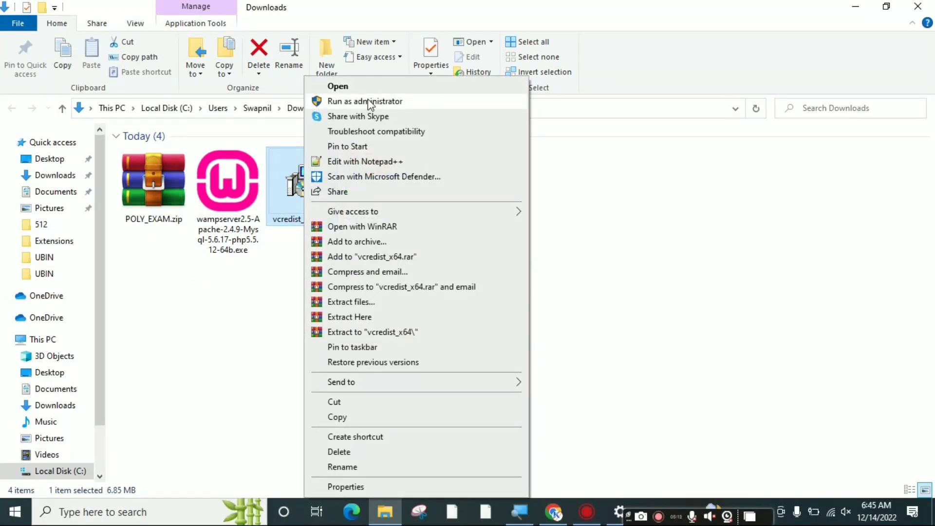
left_click(370, 103)
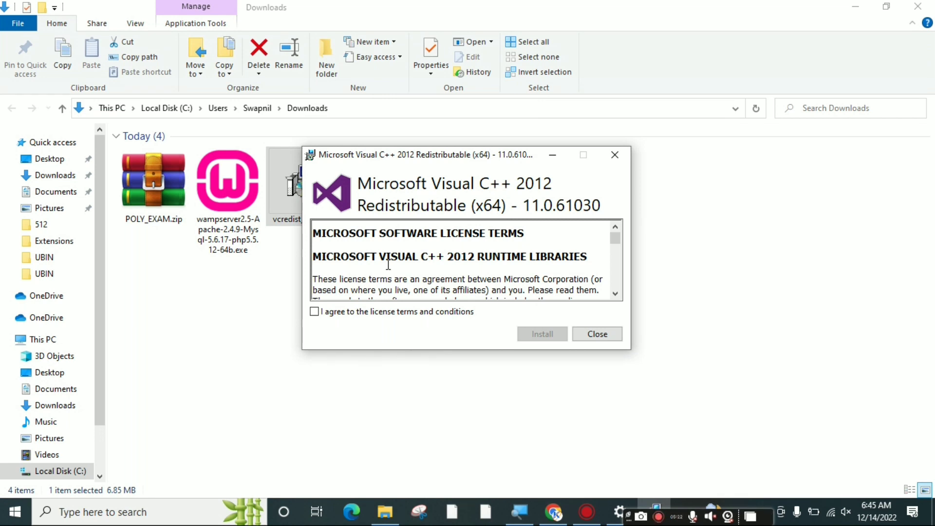
left_click(316, 312)
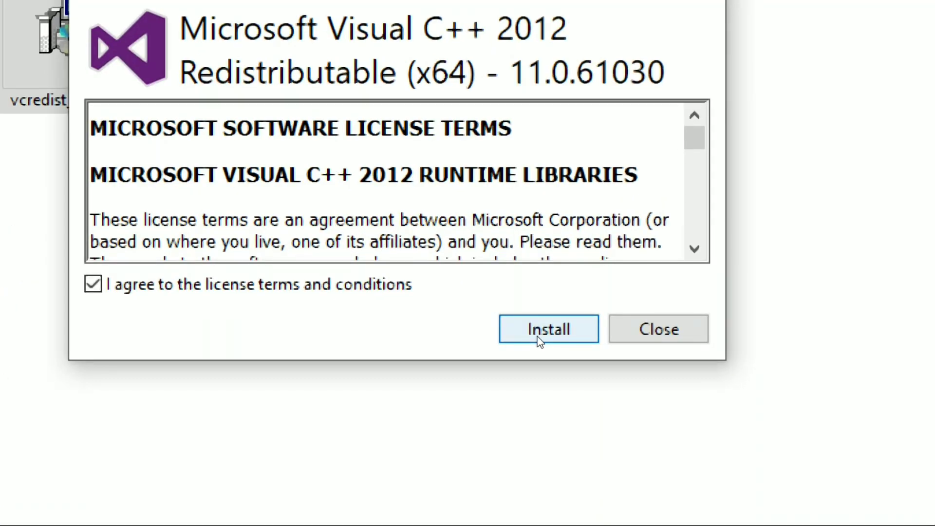
left_click(537, 338)
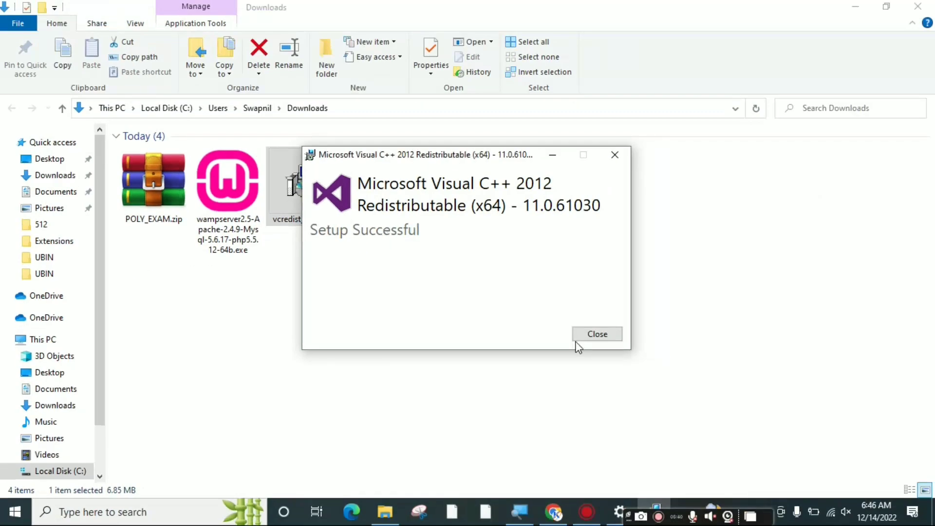
left_click(598, 334)
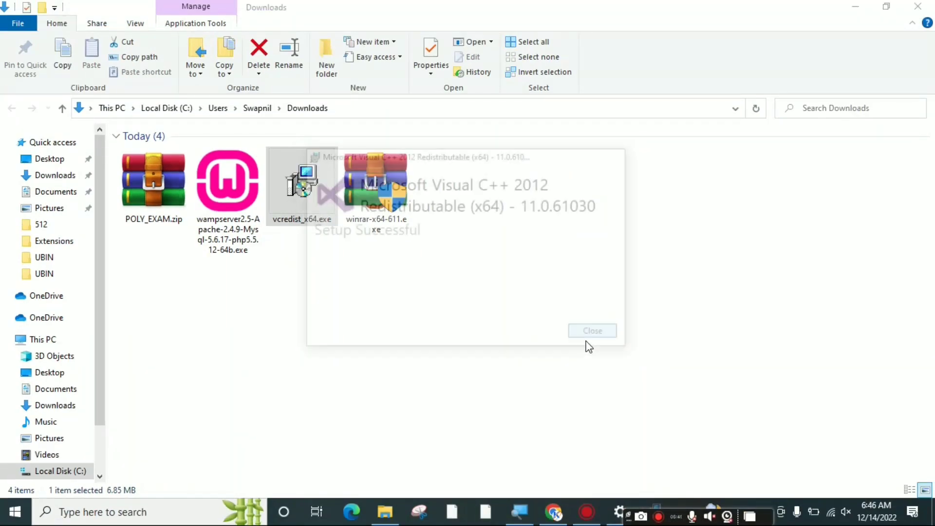
left_click(371, 355)
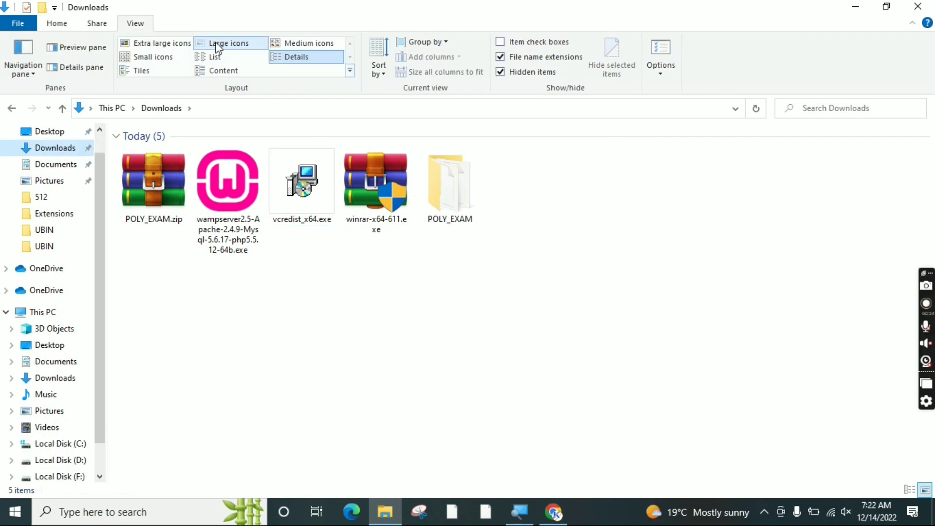
Make a new folder named POLY_EXAM on Local Disk (D:), then minimize Explorer
left_click(236, 213)
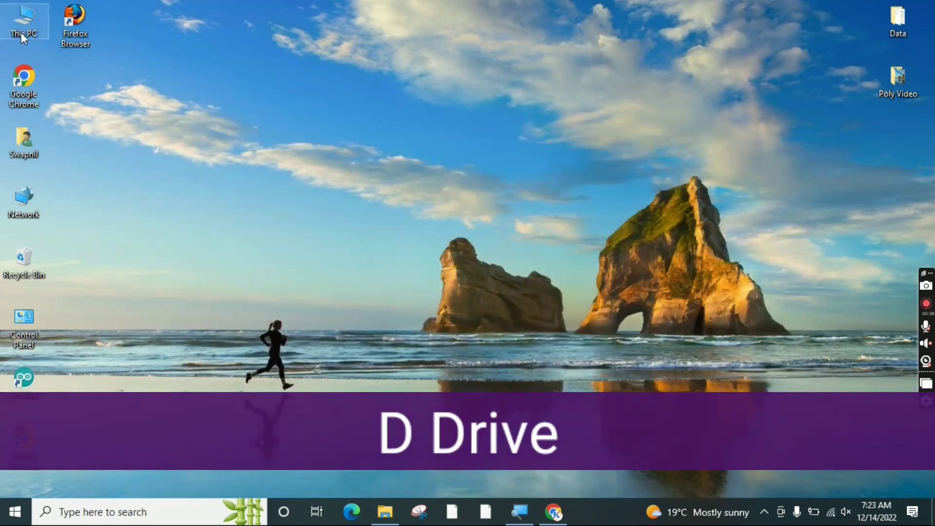
double_click(22, 33)
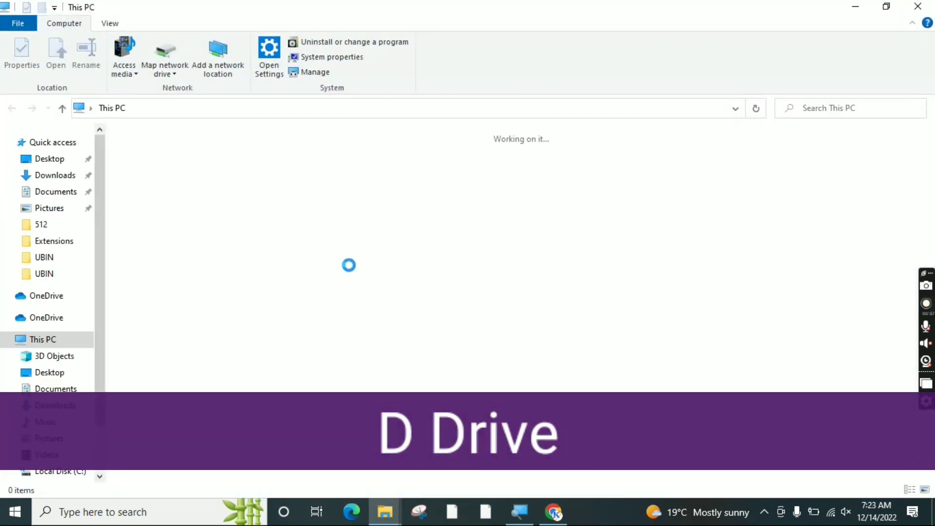
double_click(341, 262)
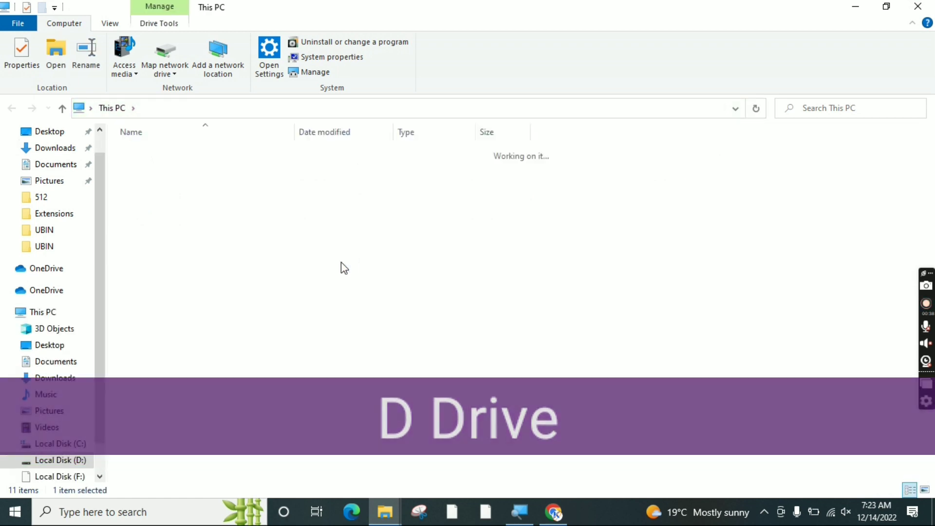
right_click(341, 262)
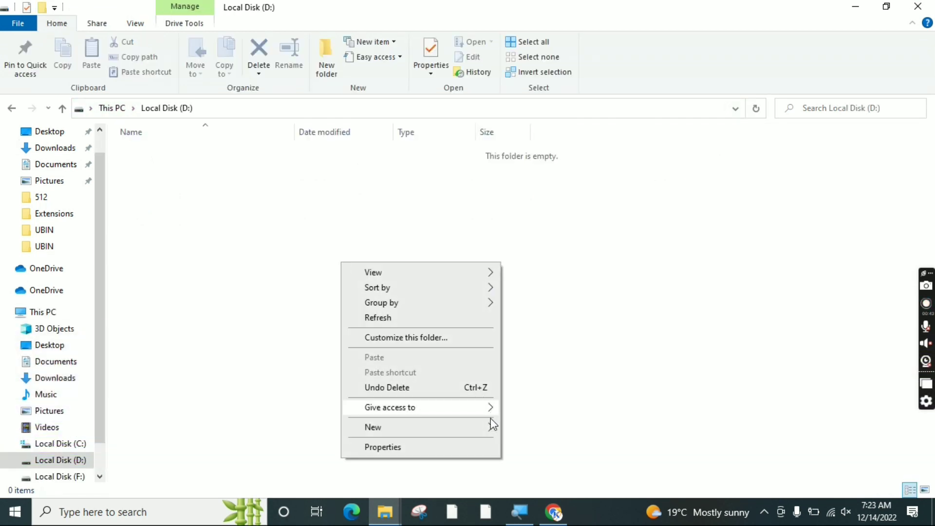
mouse_move(487, 428)
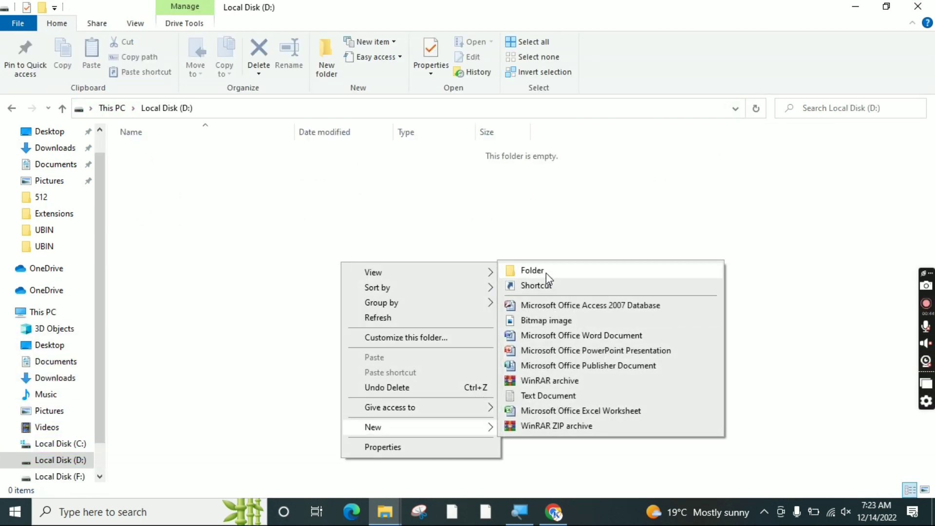
left_click(546, 274)
type("POL")
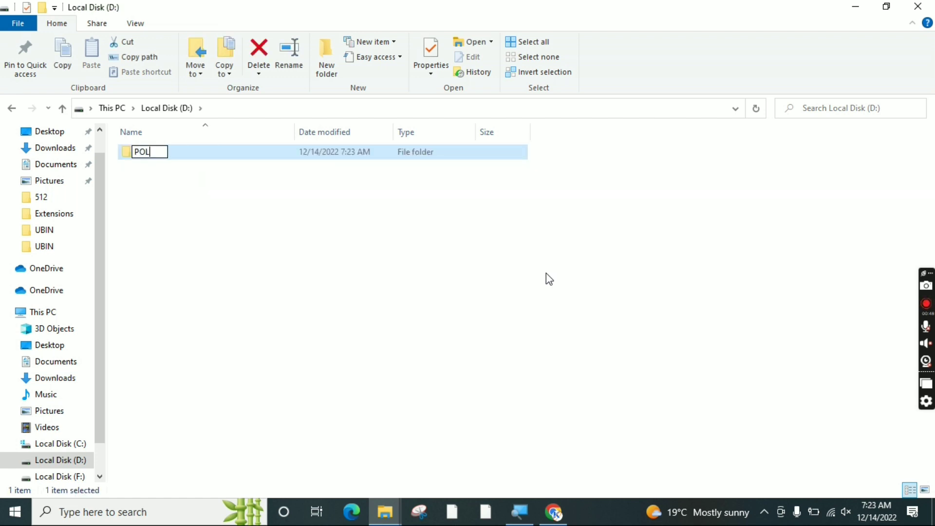
type("Y_")
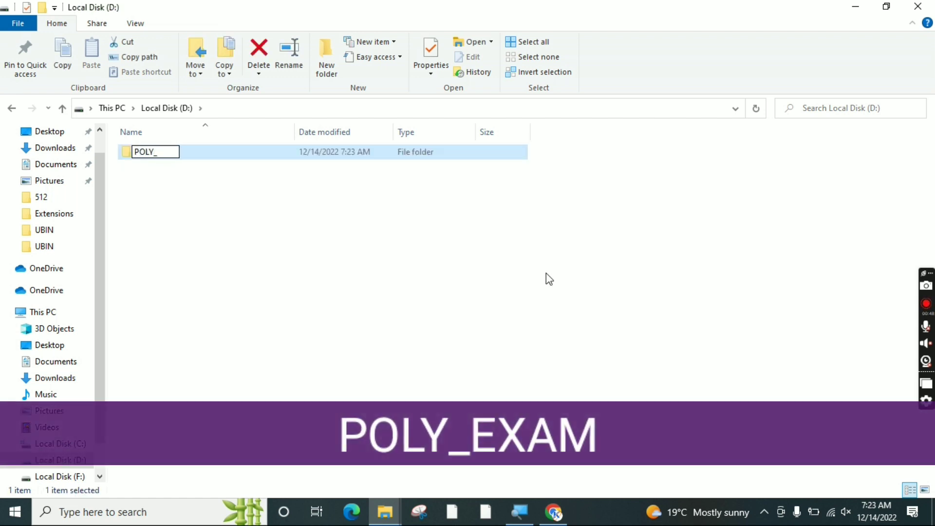
type("EXAM")
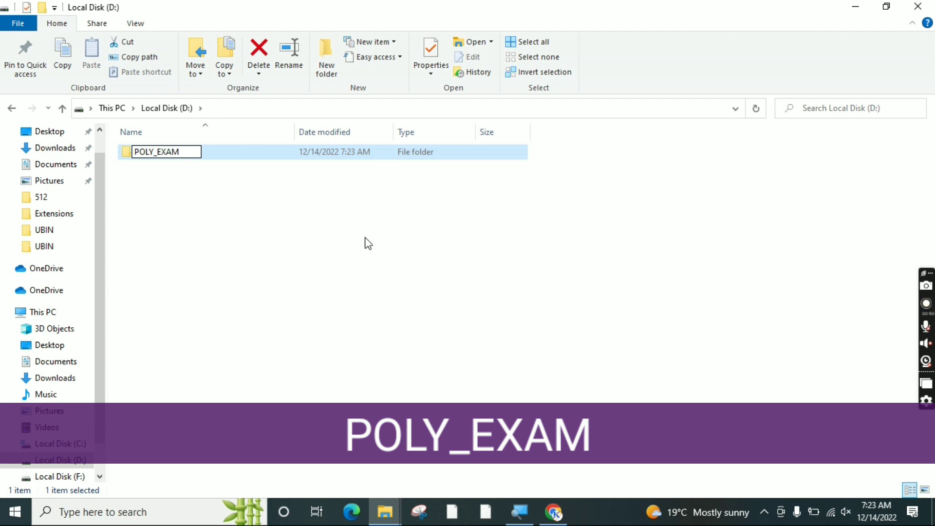
left_click(178, 171)
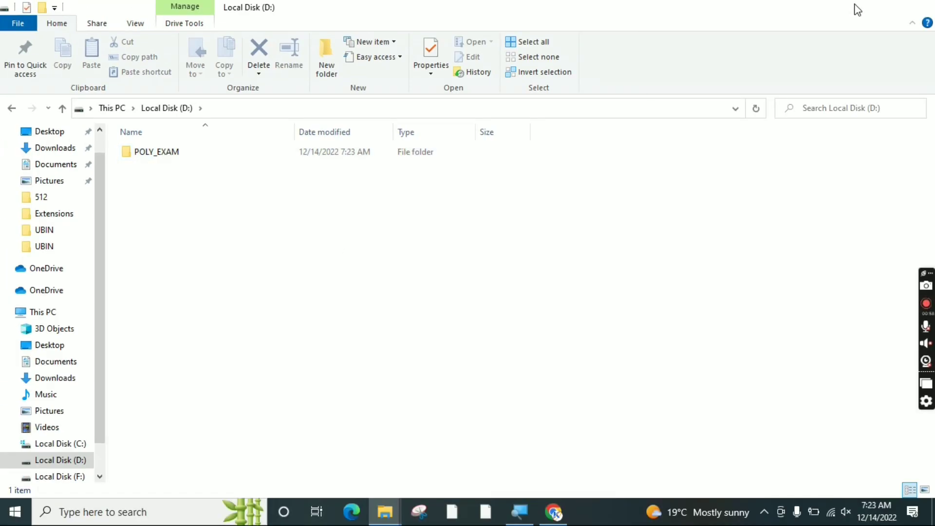
left_click(856, 7)
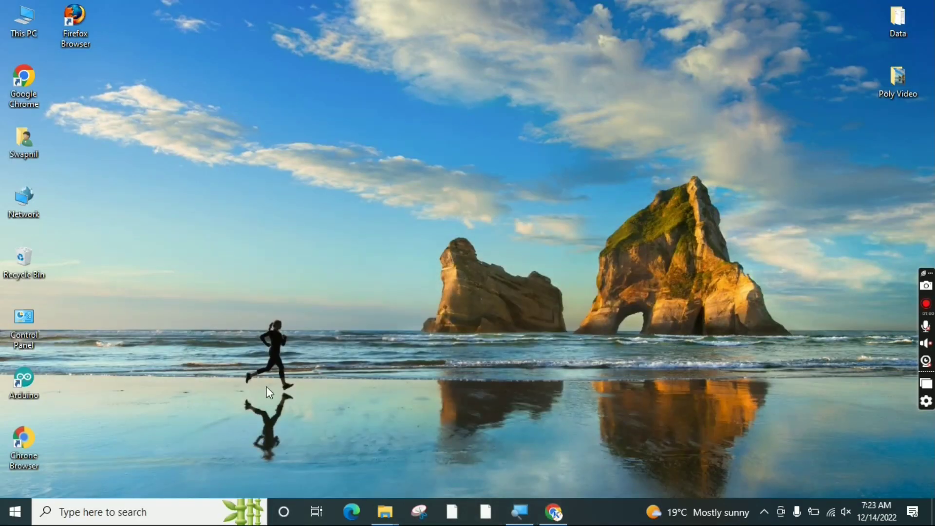
Run the WampServer installer as administrator and accept its license agreement
mouse_move(384, 511)
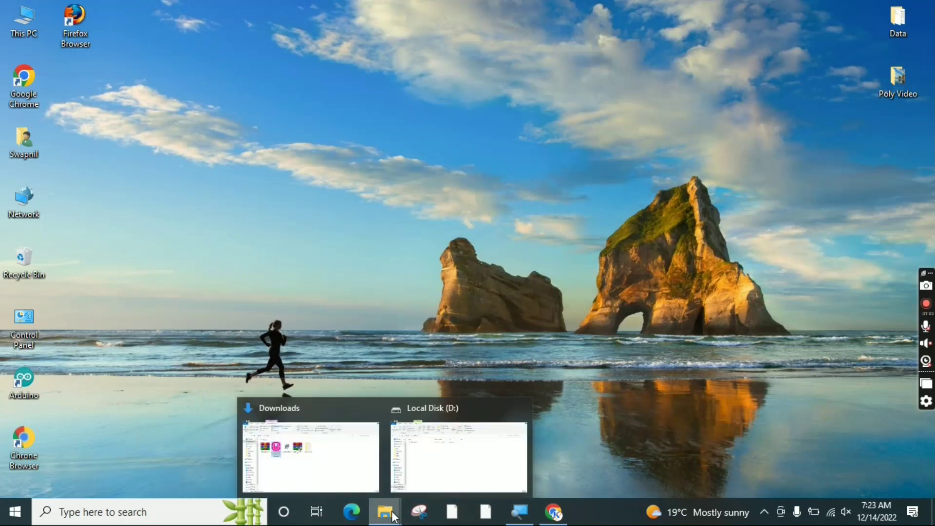
left_click(331, 458)
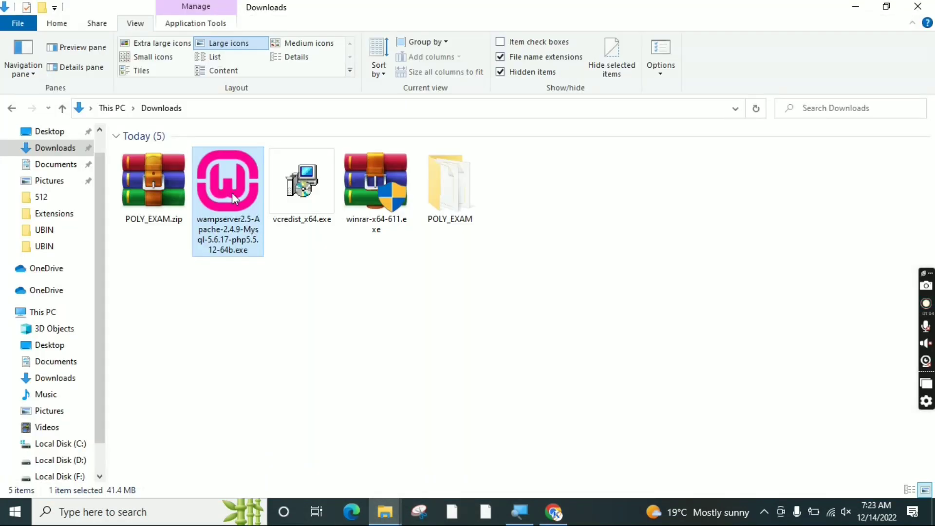
right_click(232, 192)
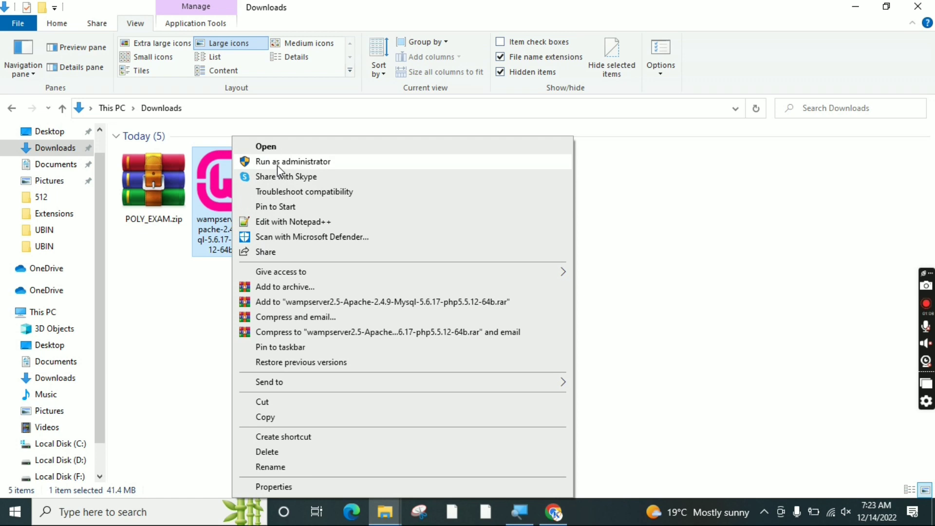
left_click(277, 163)
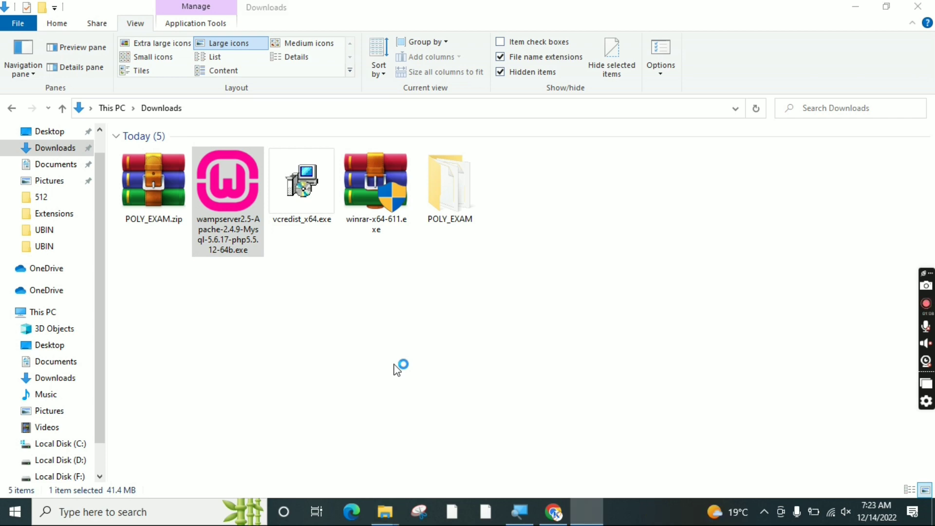
left_click(855, 7)
left_click(546, 365)
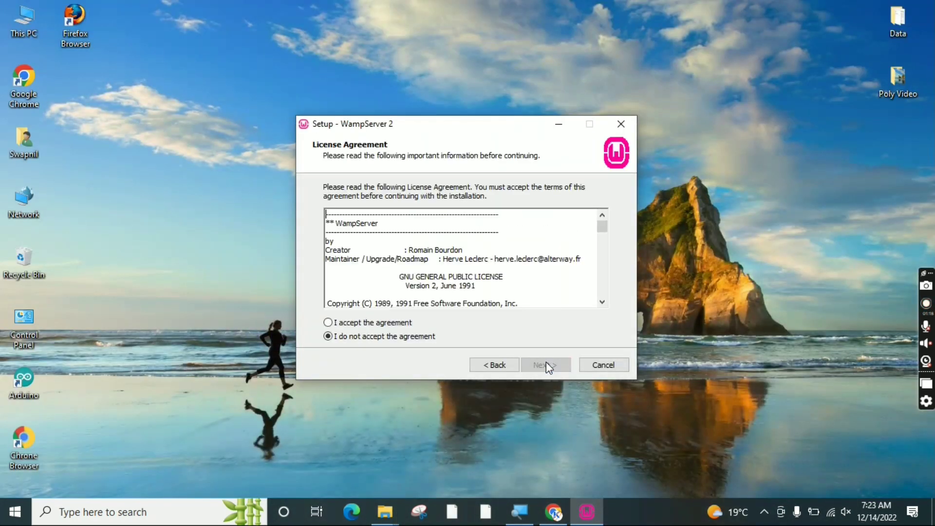
left_click(351, 323)
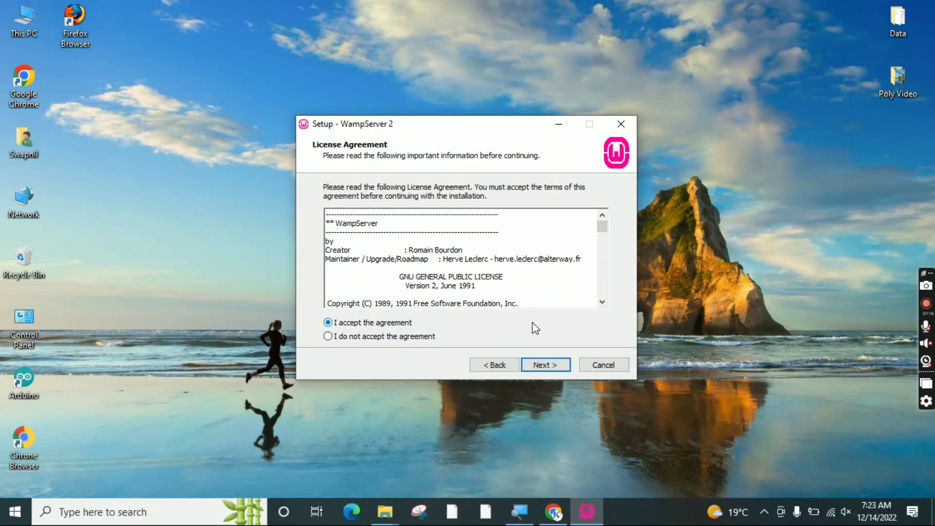
left_click(543, 363)
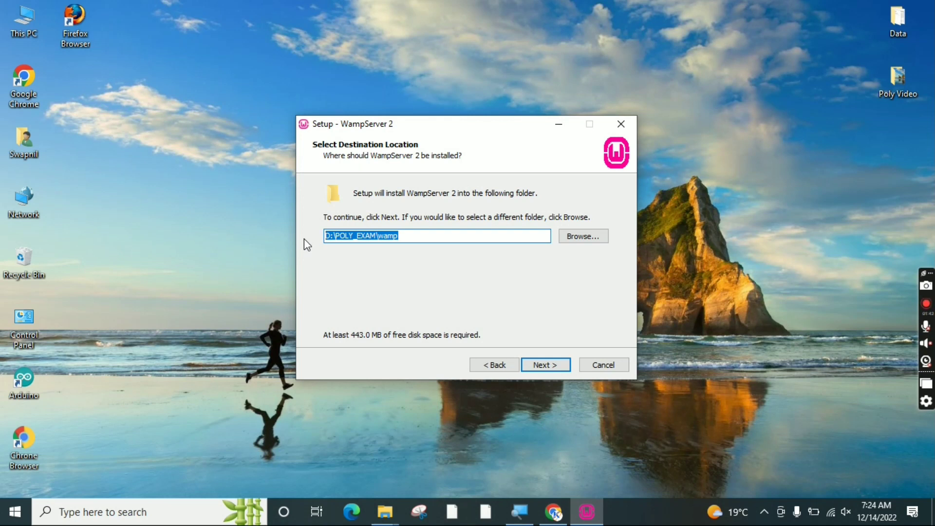
Set the install folder to D:\POLY_EXAM and confirm using the existing folder
key("BackSpace")
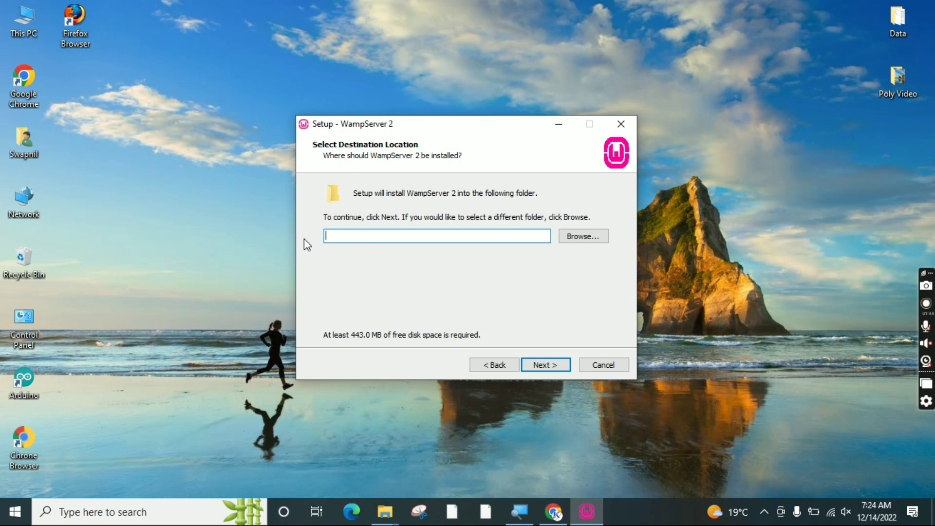
type("D:\\POLY_EXAM")
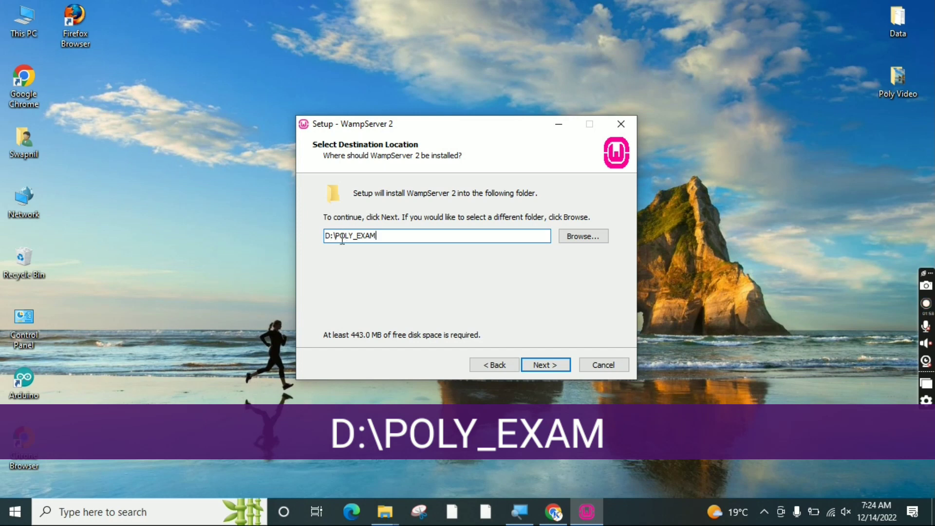
left_click_drag(384, 236, 293, 236)
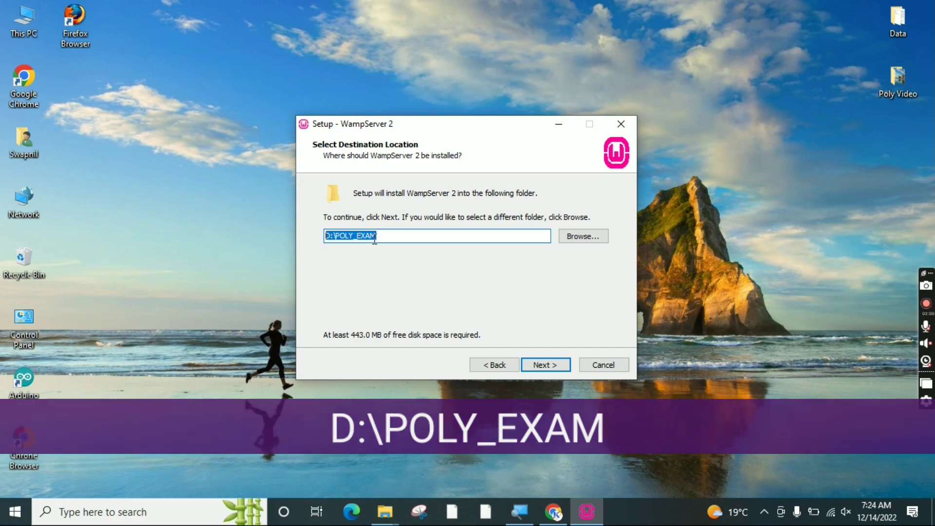
left_click(379, 237)
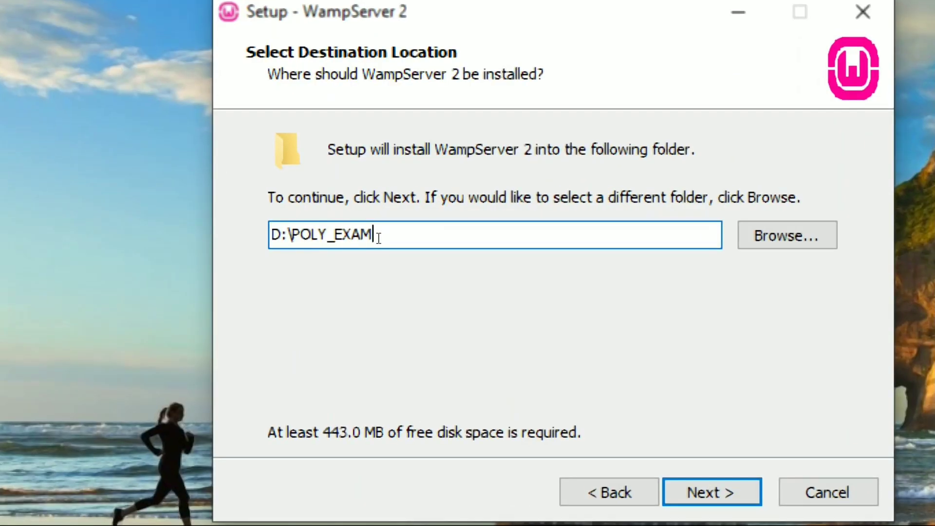
left_click_drag(272, 235, 378, 236)
left_click(386, 235)
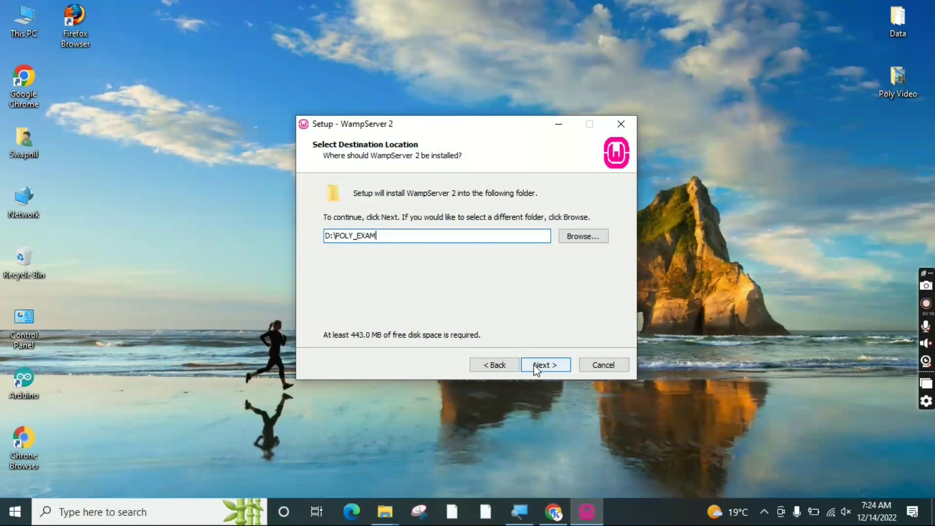
left_click(692, 484)
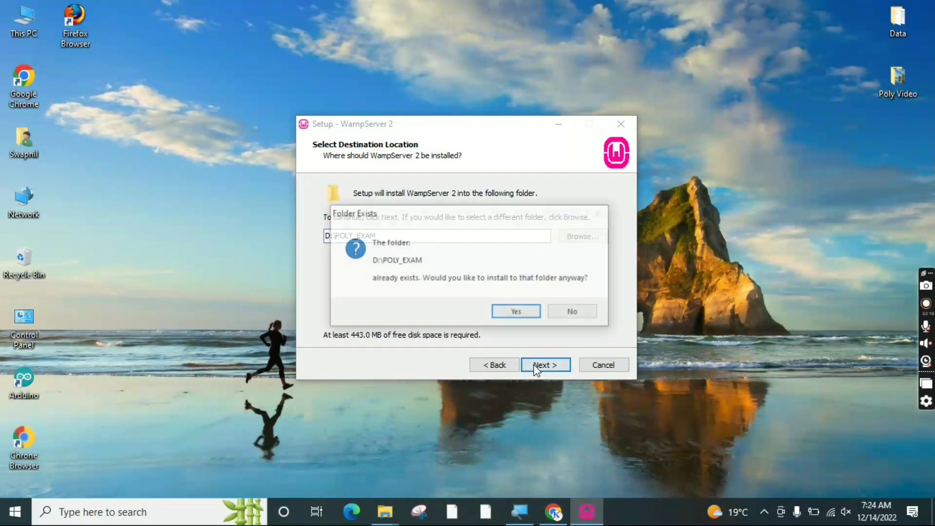
left_click(507, 315)
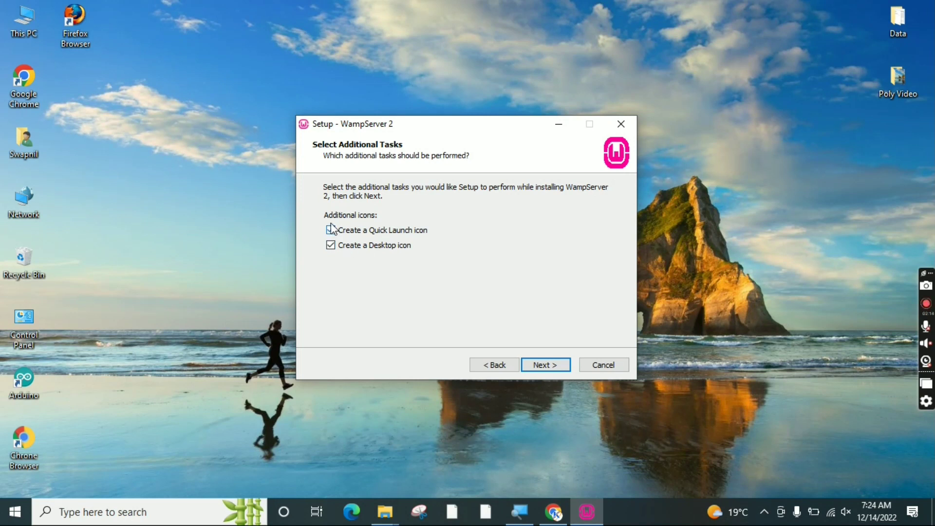
Install WampServer 2 into D:\POLY_EXAM with a Quick Launch icon, explorer.exe browser and default mail settings
left_click(331, 245)
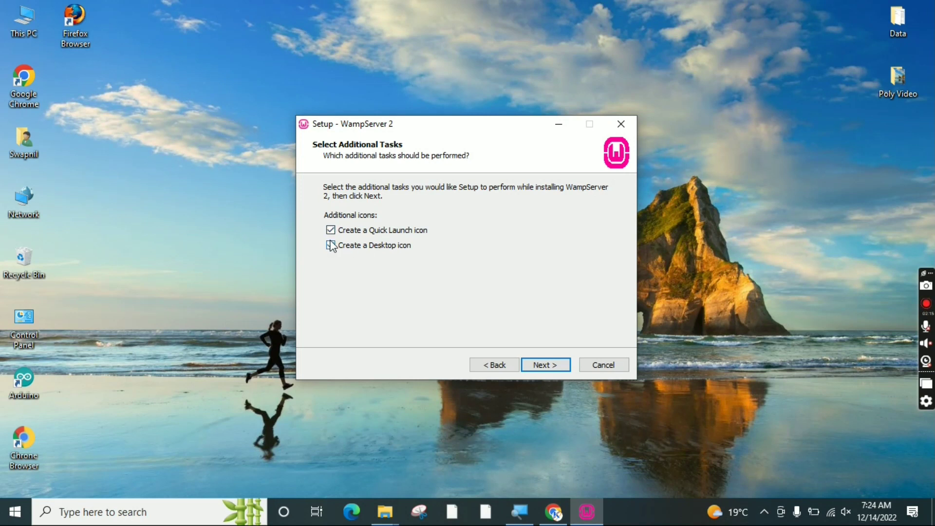
left_click(554, 367)
left_click(553, 367)
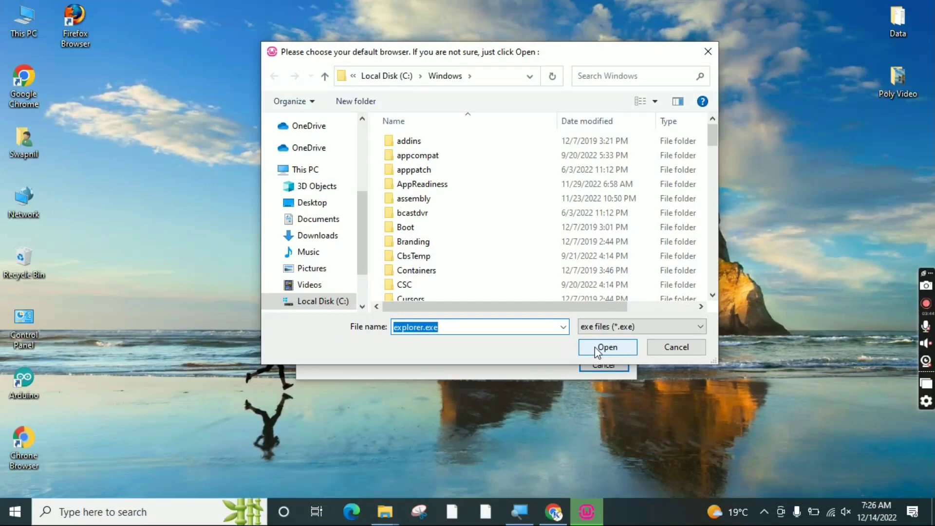
left_click(604, 347)
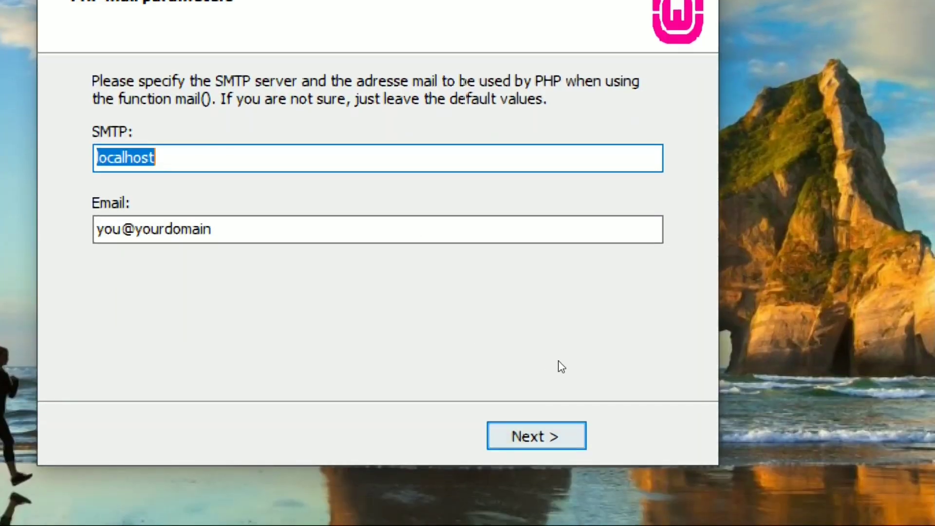
key("Return")
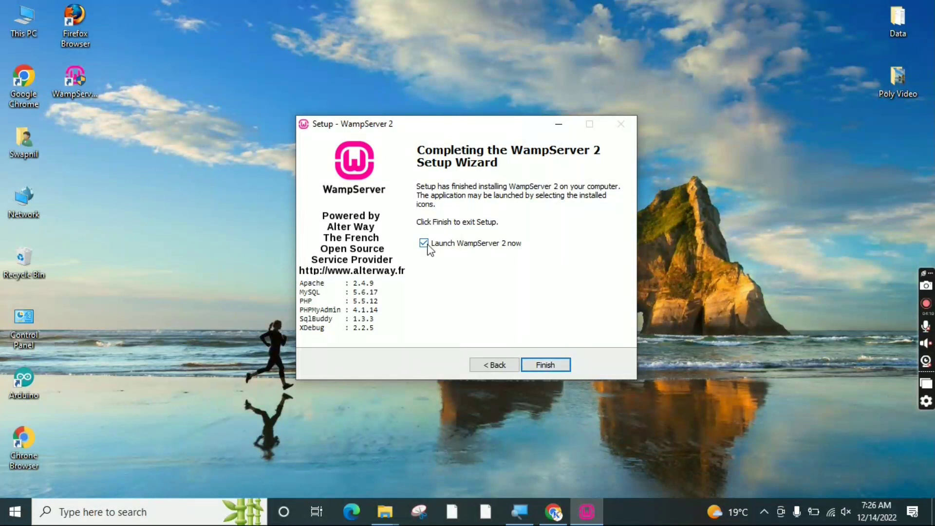
left_click(539, 366)
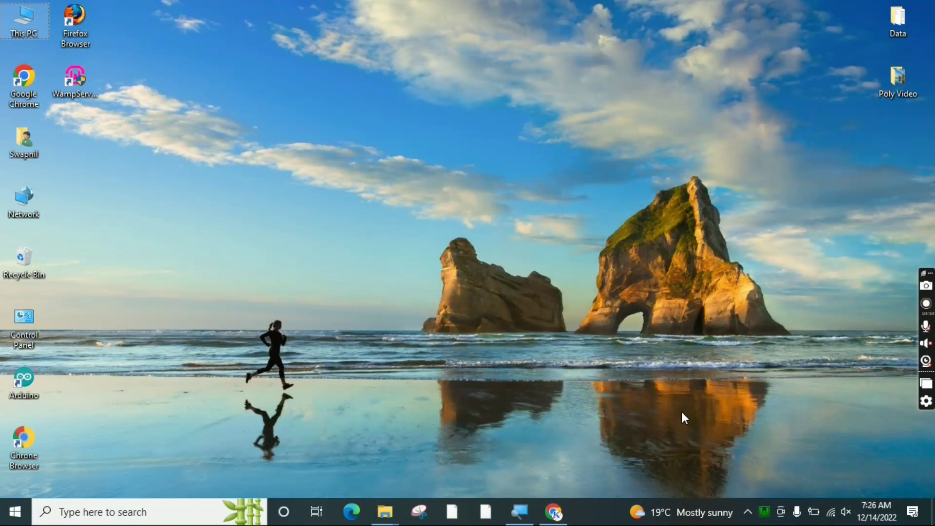
Exit WampServer from its notification-area icon menu
right_click(765, 511)
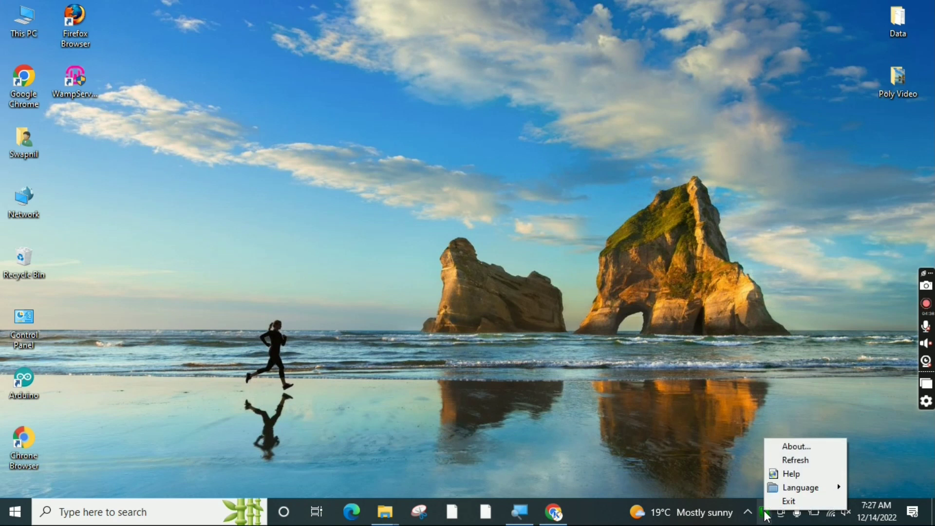
left_click(789, 502)
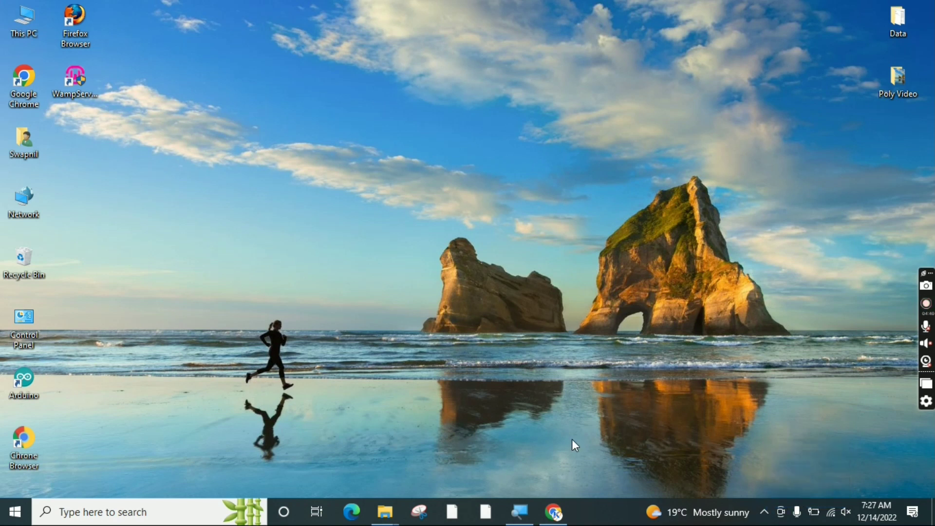
Extract POLY_EXAM.zip in the Downloads folder
mouse_move(396, 514)
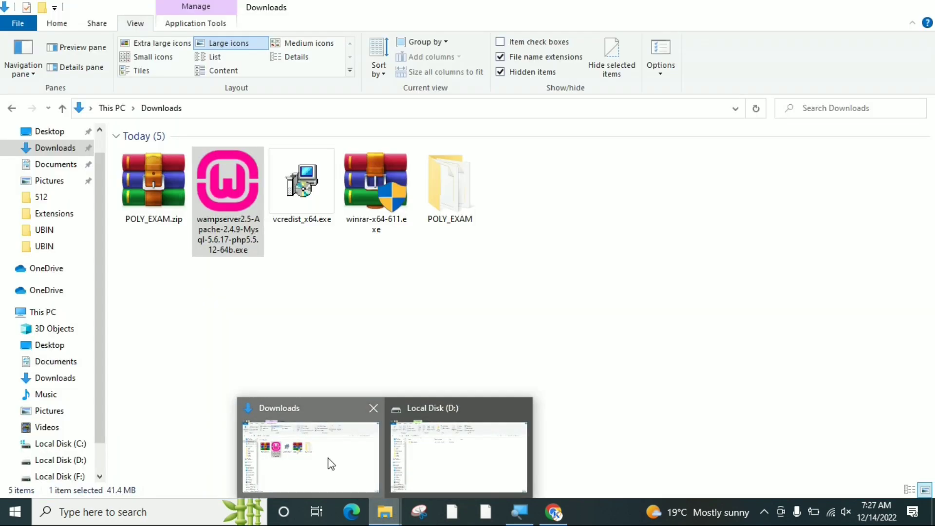
left_click(329, 460)
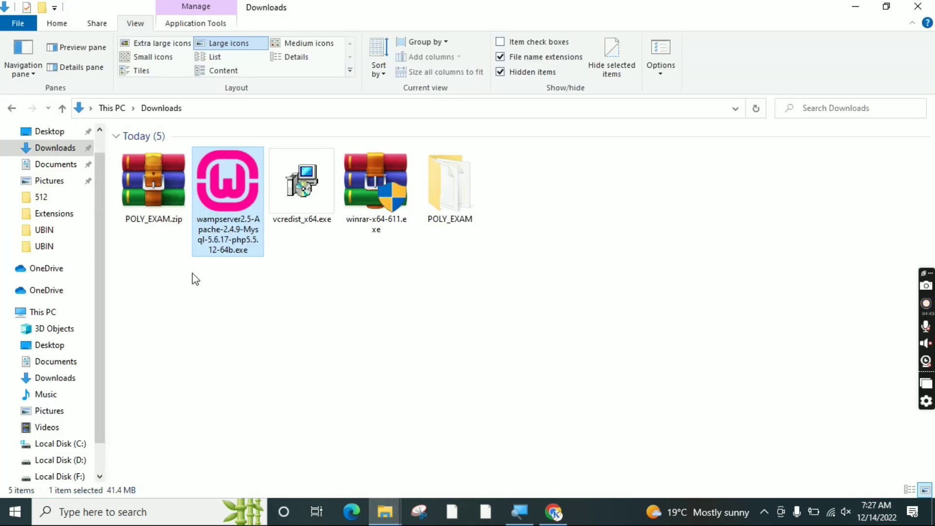
left_click(158, 180)
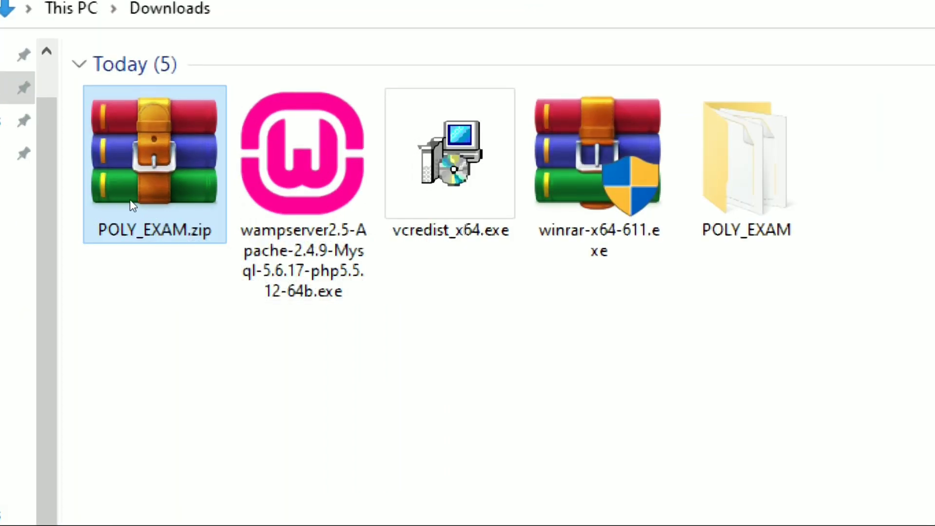
right_click(132, 205)
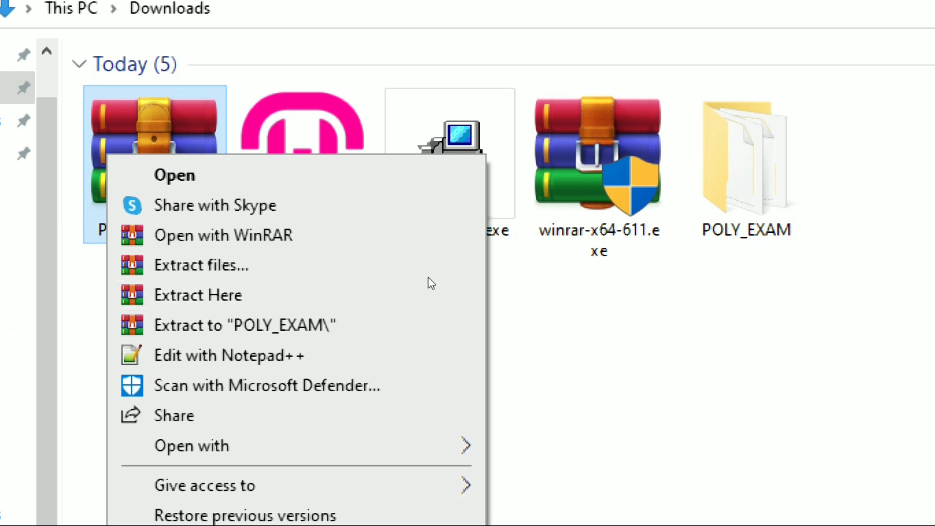
left_click(349, 292)
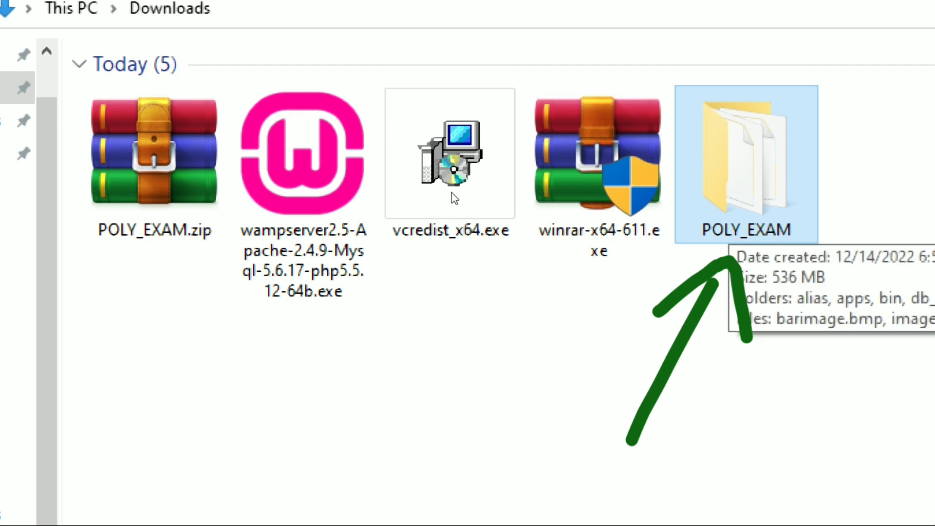
Copy all 22 items inside the extracted POLY_EXAM folder and minimize the window
key("Return")
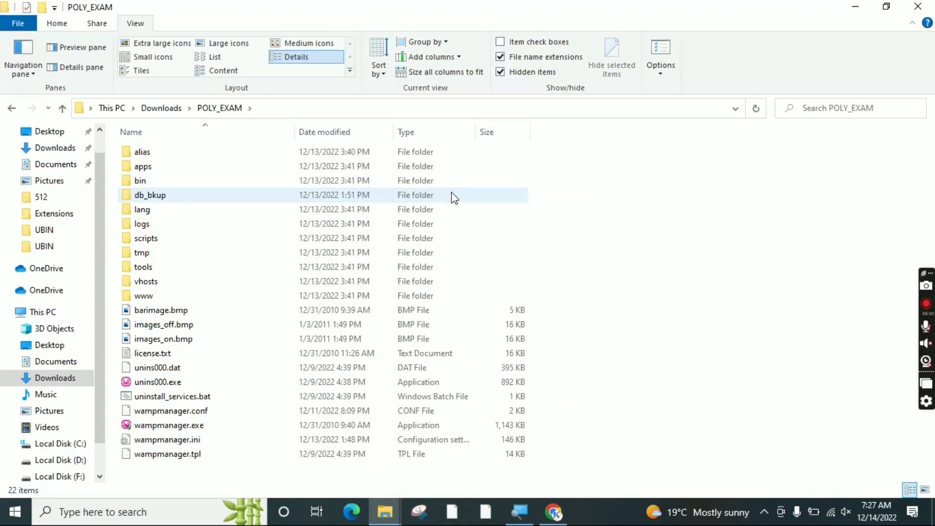
left_click(236, 241)
key("ctrl+a")
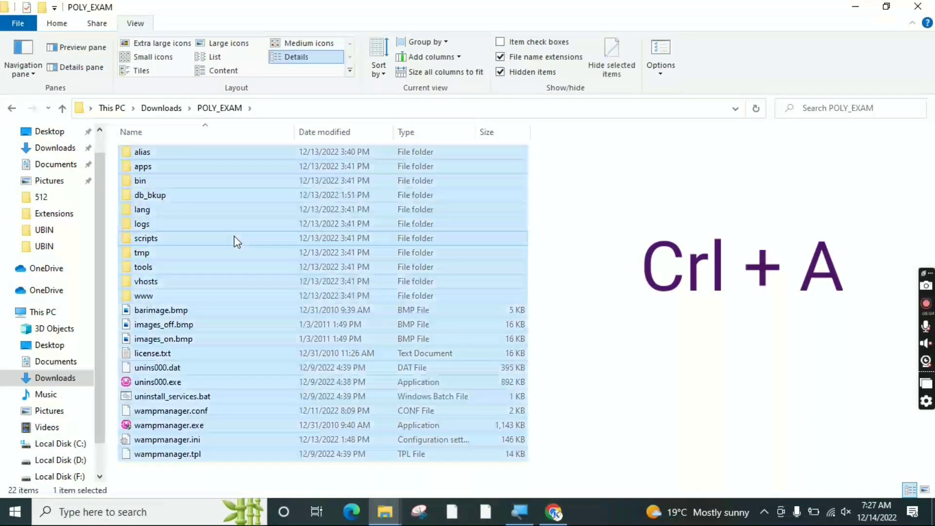
right_click(153, 159)
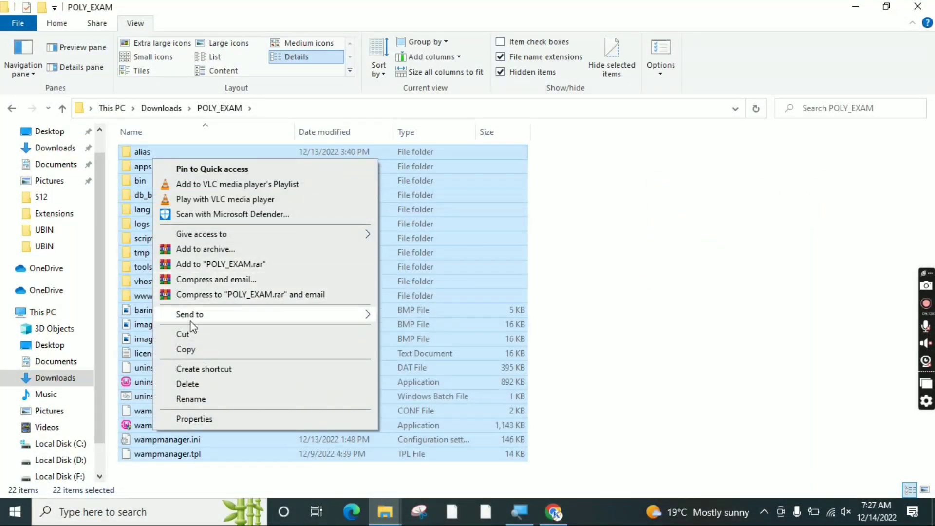
left_click(188, 350)
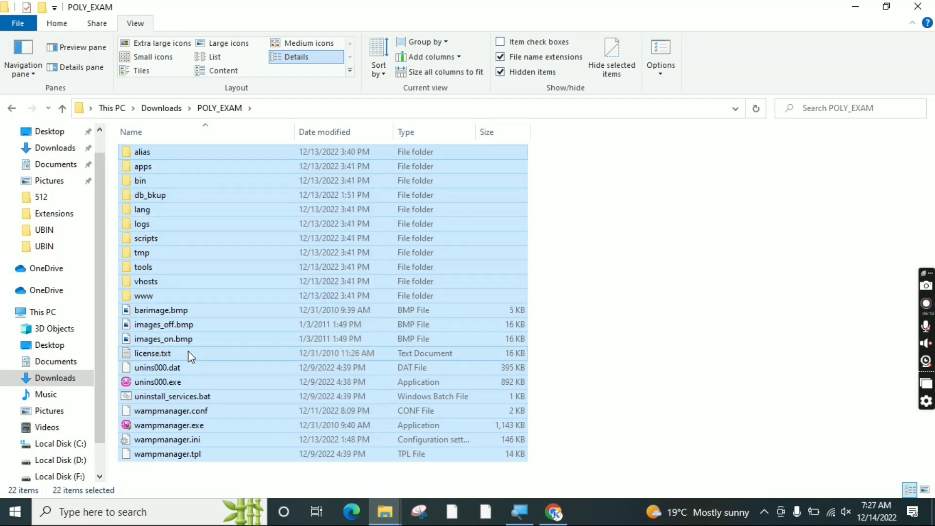
left_click(855, 10)
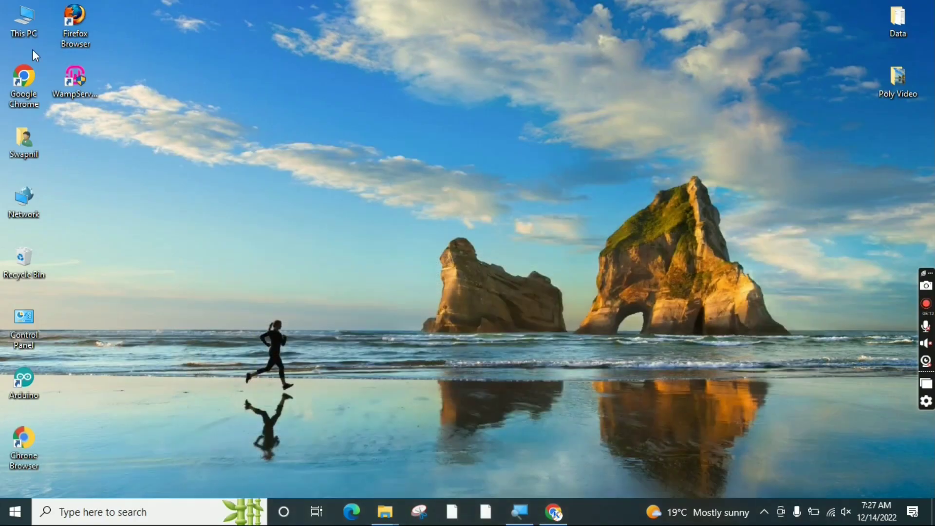
Open the POLY_EXAM folder on Local Disk (D:)
double_click(13, 17)
left_click(409, 272)
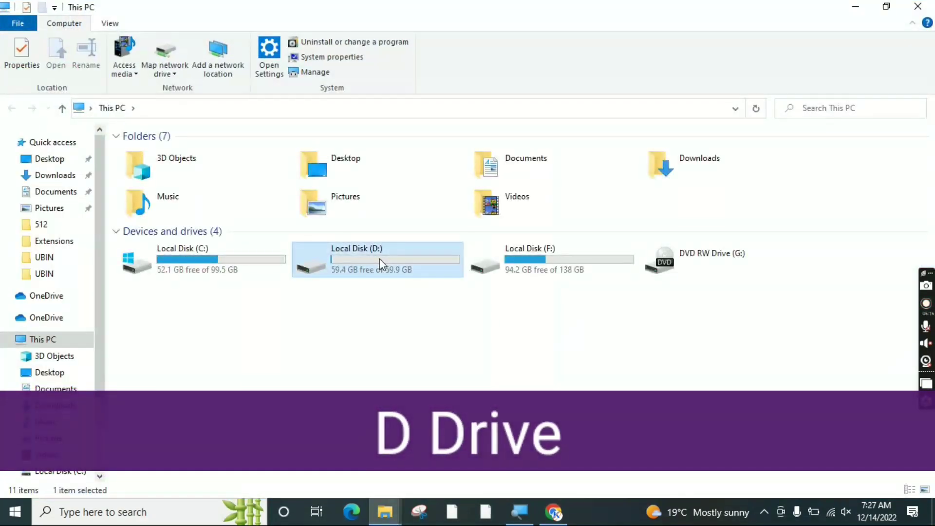
double_click(379, 258)
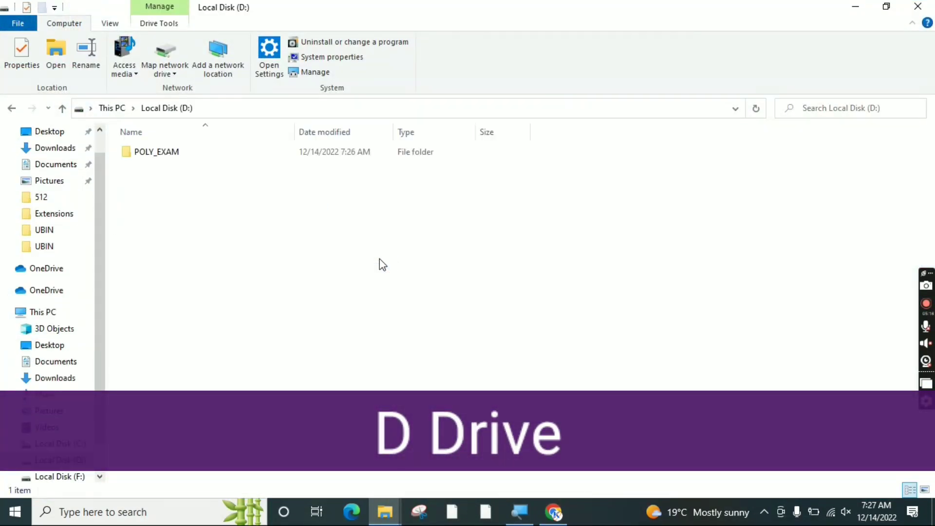
double_click(167, 153)
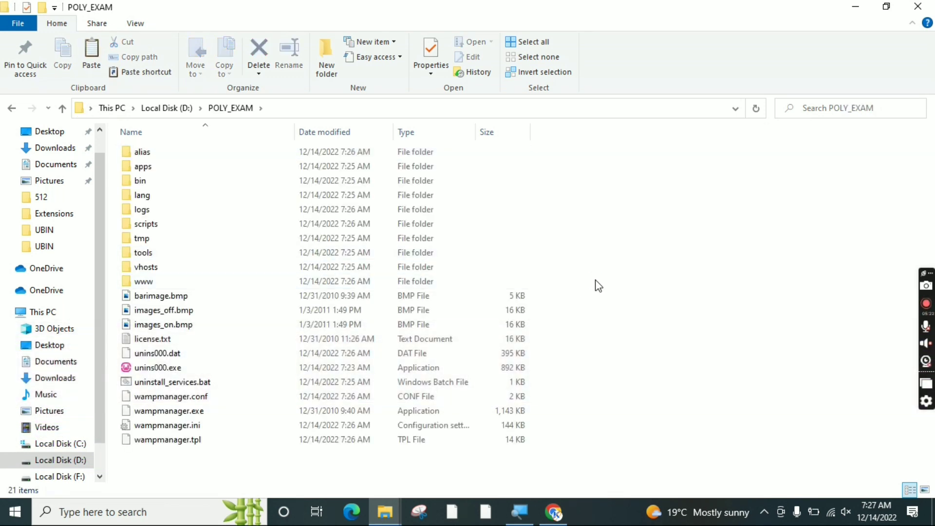
Paste the 5,617 copied items there, replacing same-named files, then close the window
key("ctrl+v")
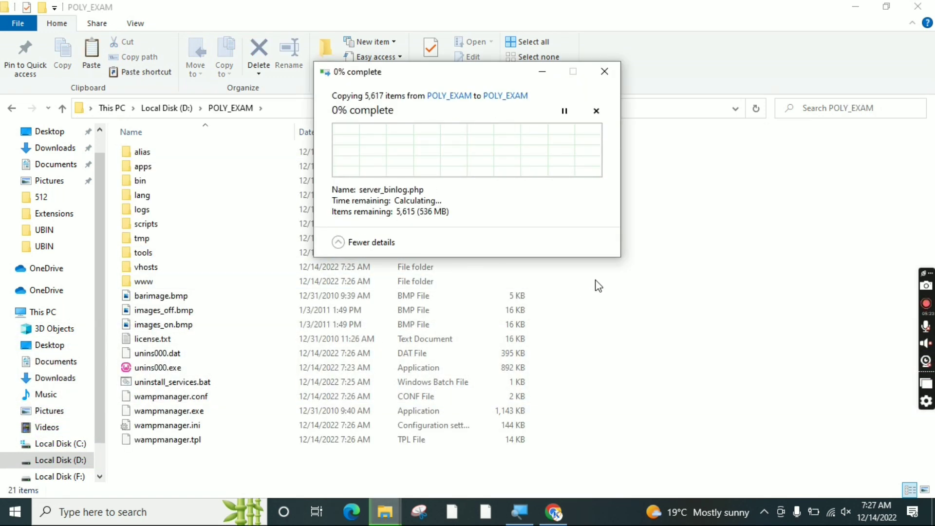
left_click_drag(488, 74, 470, 178)
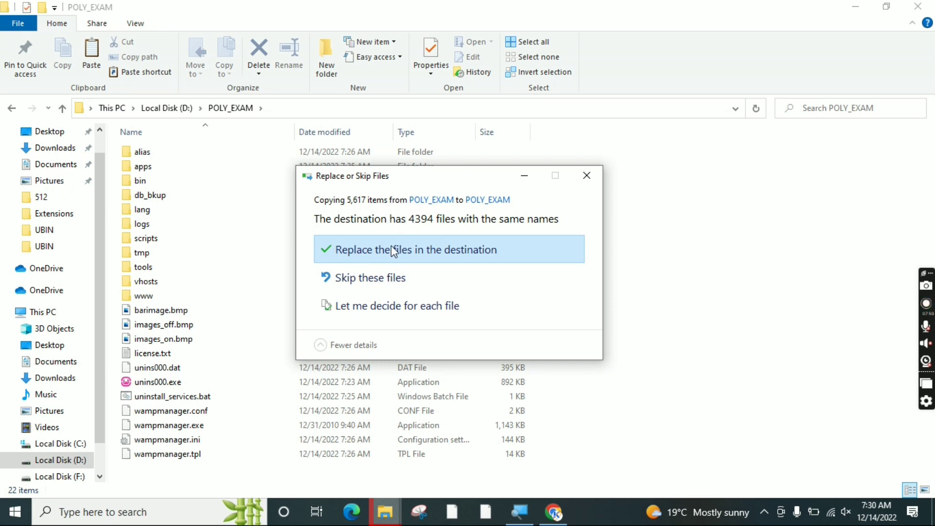
left_click(423, 250)
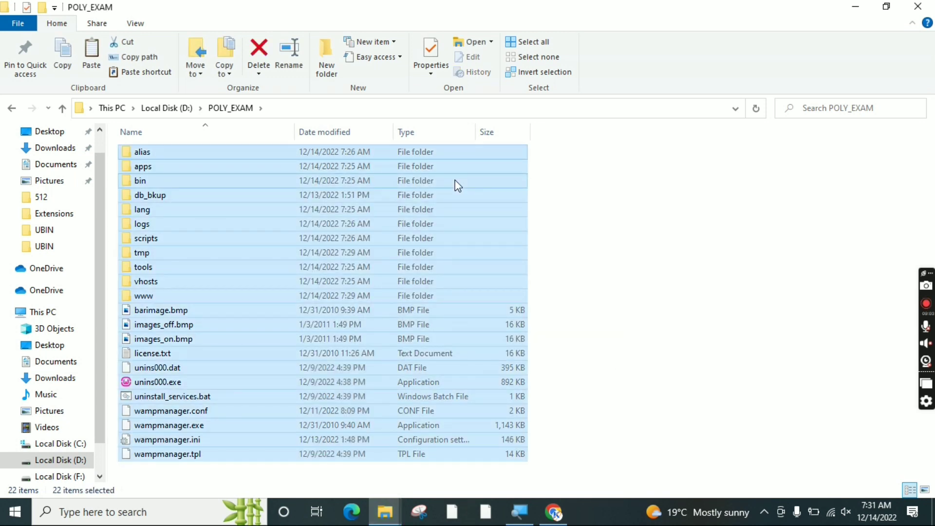
left_click(600, 218)
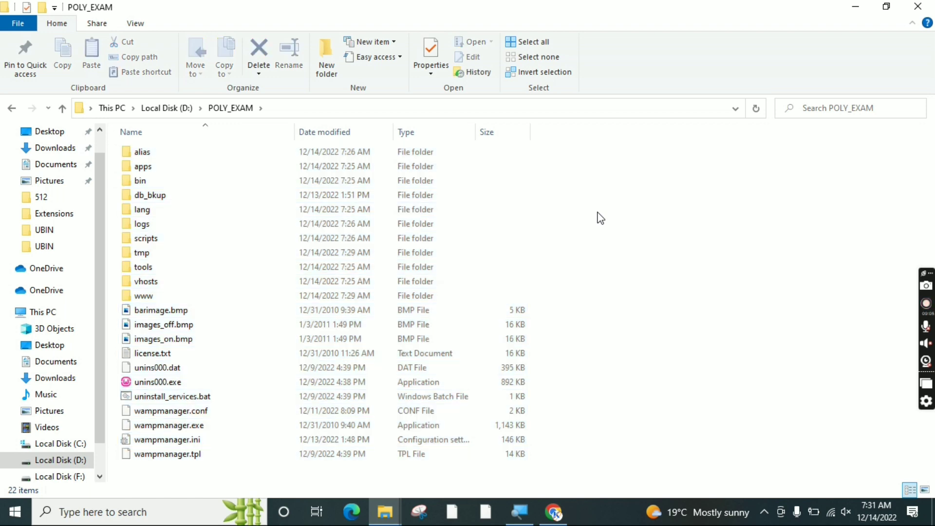
left_click(918, 6)
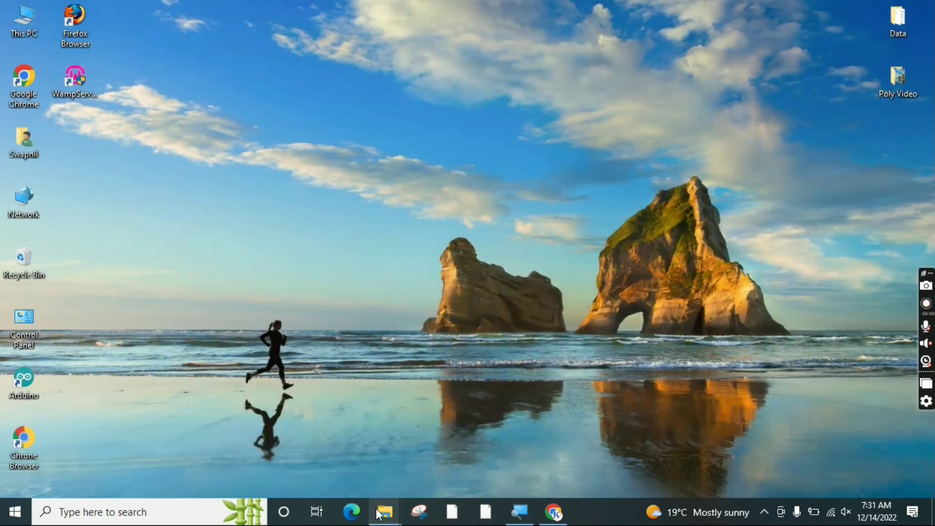
Close the Local Disk (D:) and POLY_EXAM windows and refresh the desktop
left_click(382, 520)
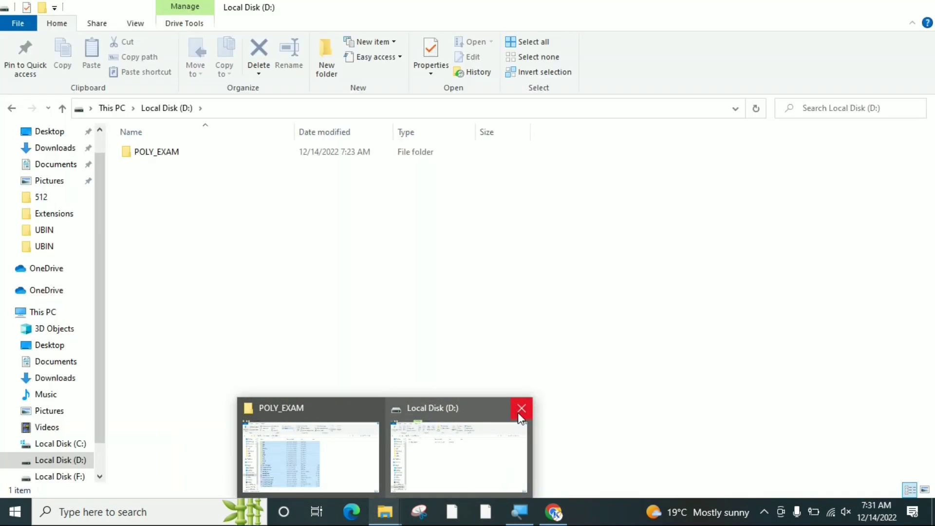
left_click(516, 413)
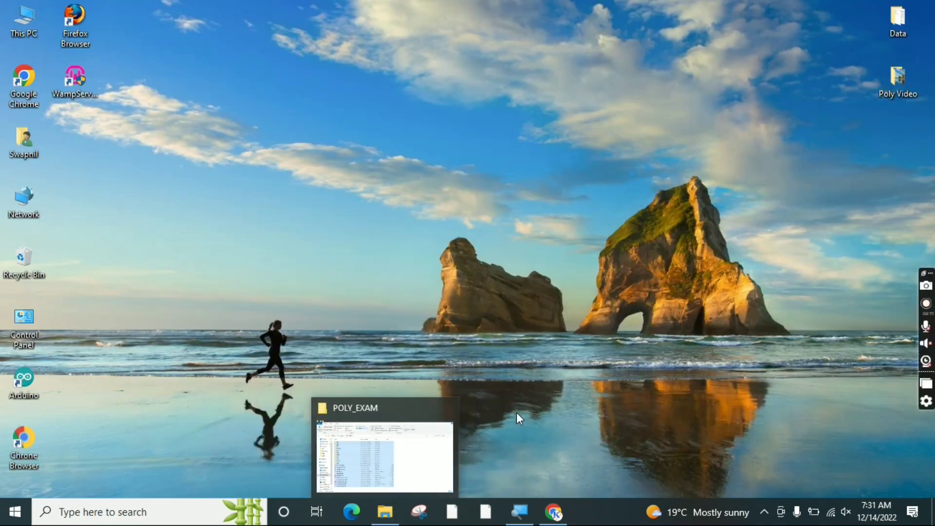
left_click(446, 409)
right_click(337, 208)
left_click(363, 248)
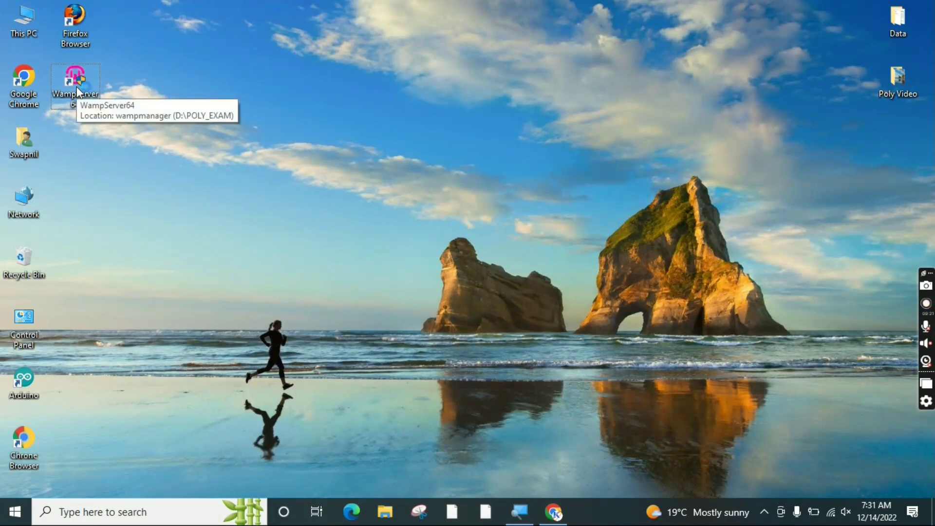
Start WampServer from the POLY_EXAM install and open its Localhost page
double_click(77, 92)
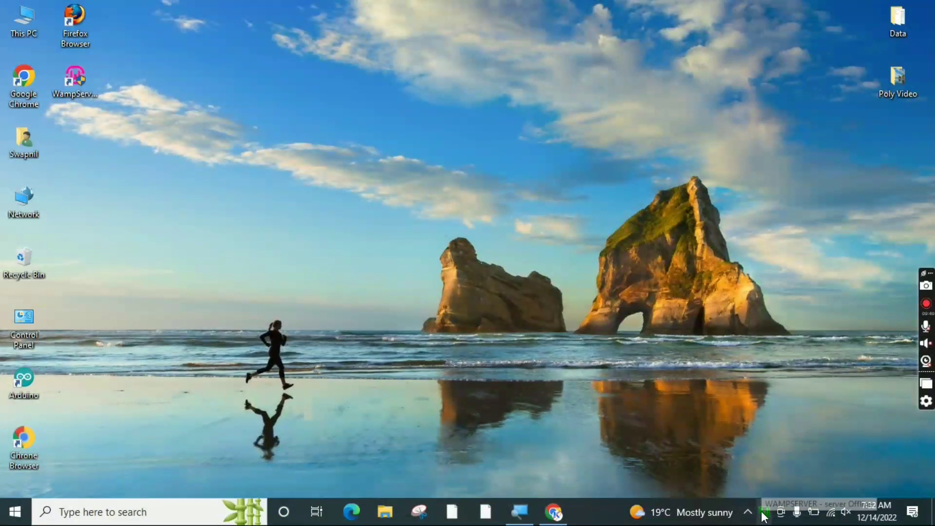
left_click(764, 512)
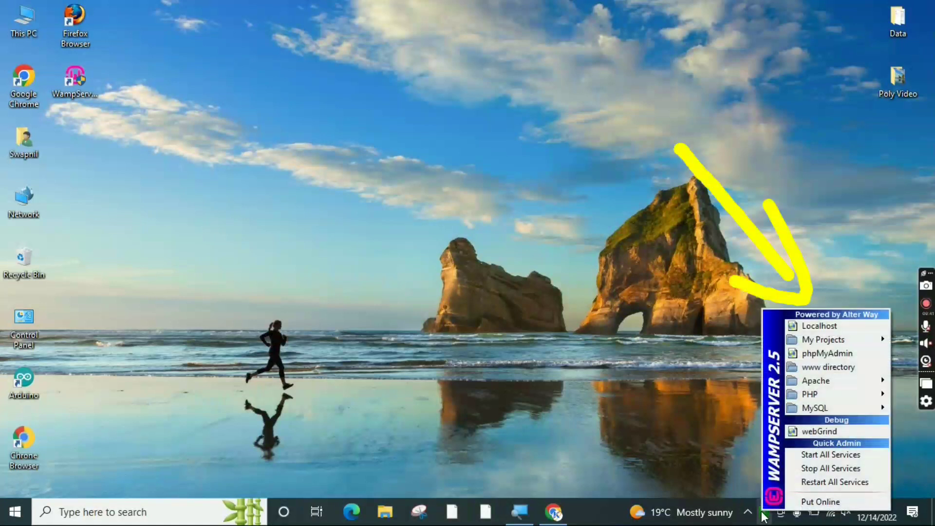
left_click(810, 326)
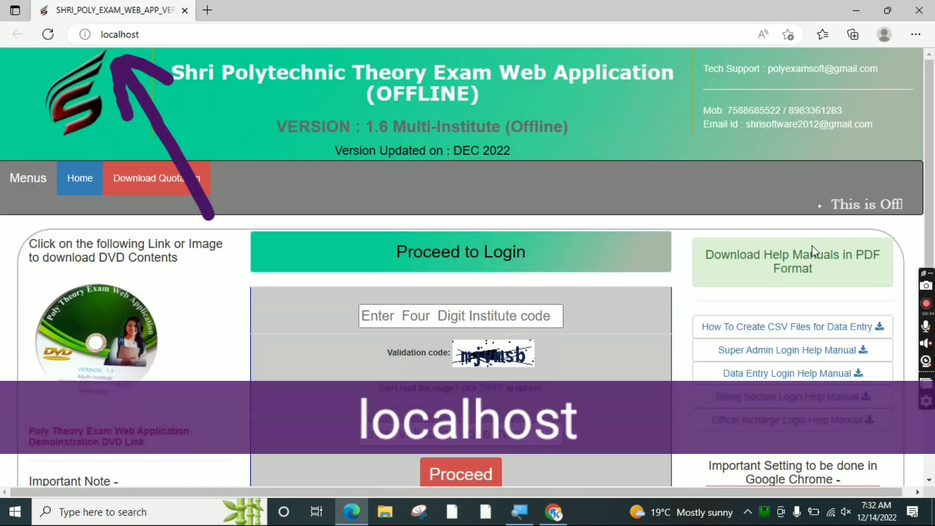
Review the localhost page and its OFFLINE application title in Edge
scroll(931, 87, "down", 3)
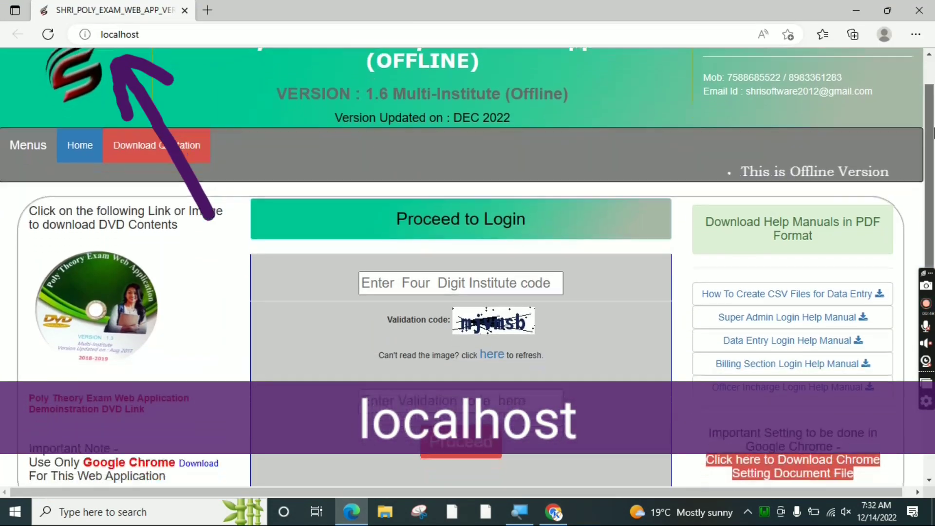
scroll(929, 71, "up", 5)
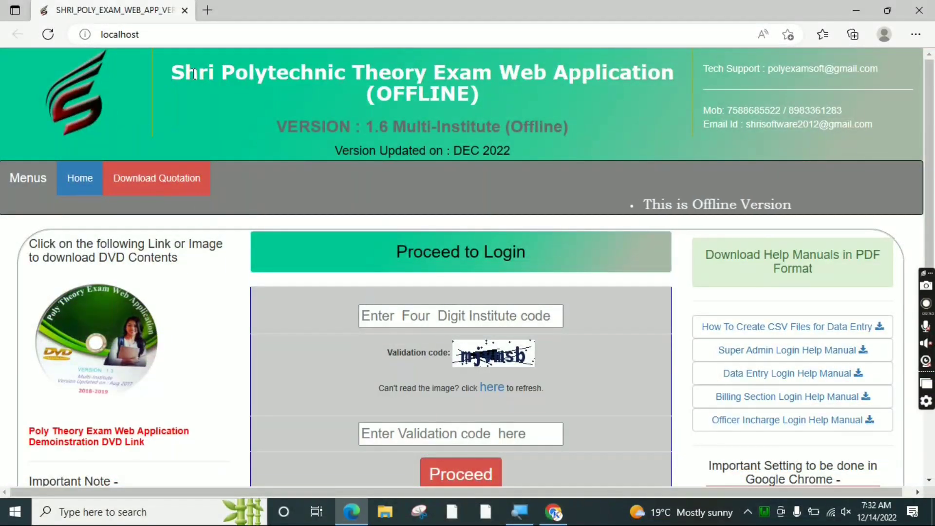
left_click_drag(185, 72, 364, 97)
left_click(485, 95)
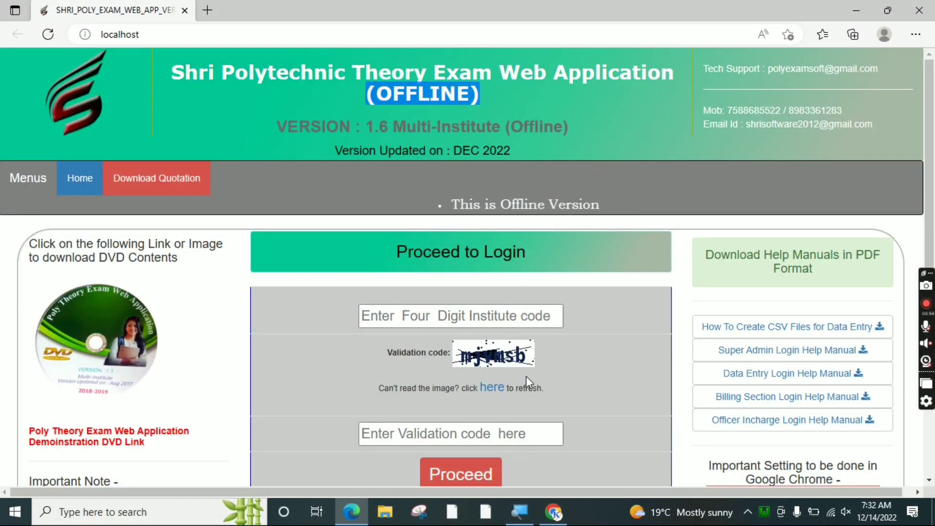
Glance at the online polyexamsoft.com site, then return to the offline localhost page
left_click(558, 519)
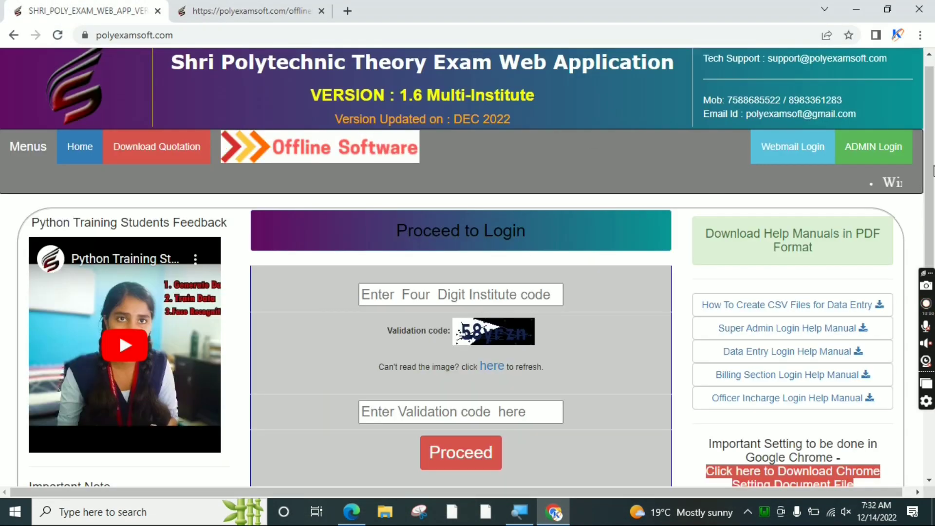
scroll(931, 139, "down", 3)
scroll(931, 139, "up", 3)
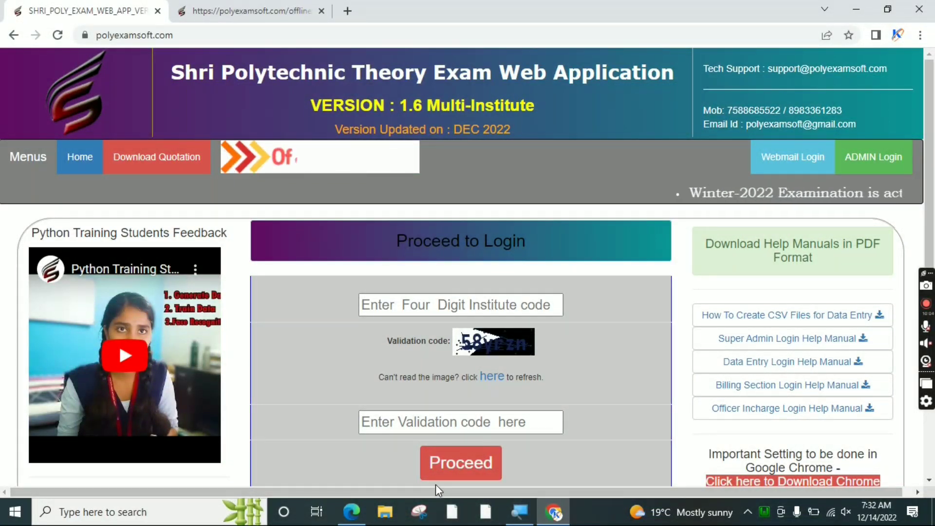
left_click(352, 512)
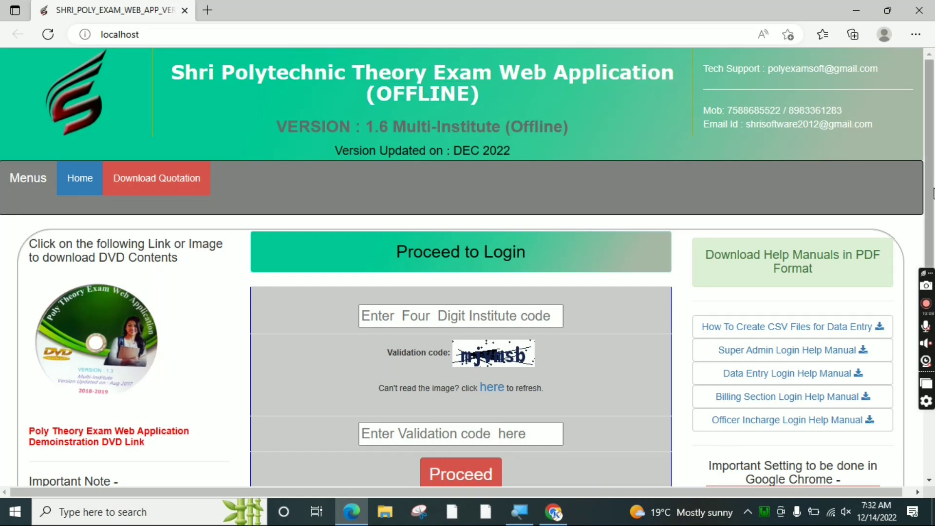
Scroll through the localhost page again, then switch to Chrome with Alt+Tab
scroll(929, 195, "down", 3)
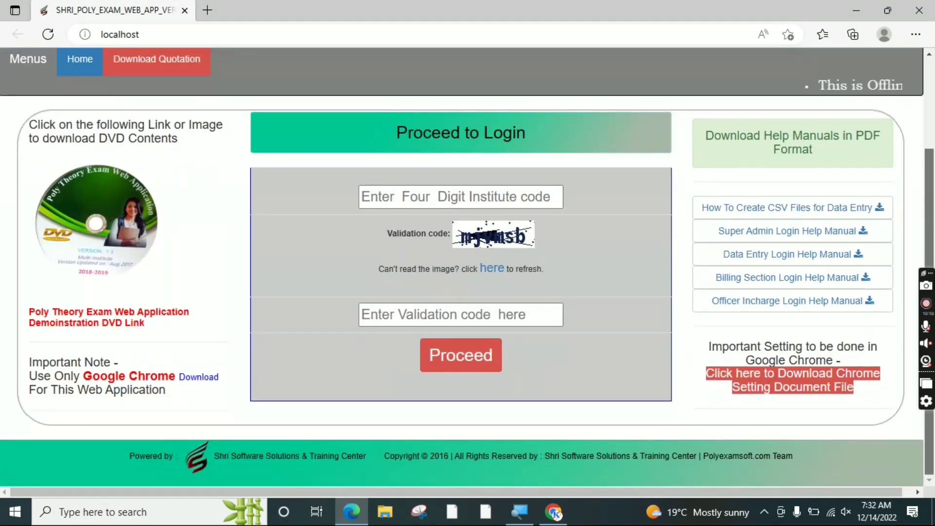
scroll(932, 221, "up", 2)
scroll(932, 222, "down", 2)
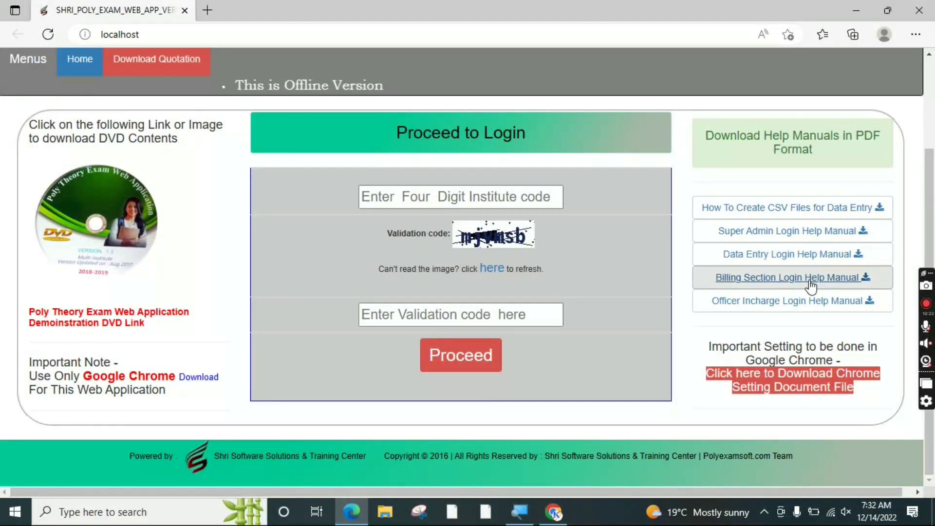
scroll(933, 207, "up", 3)
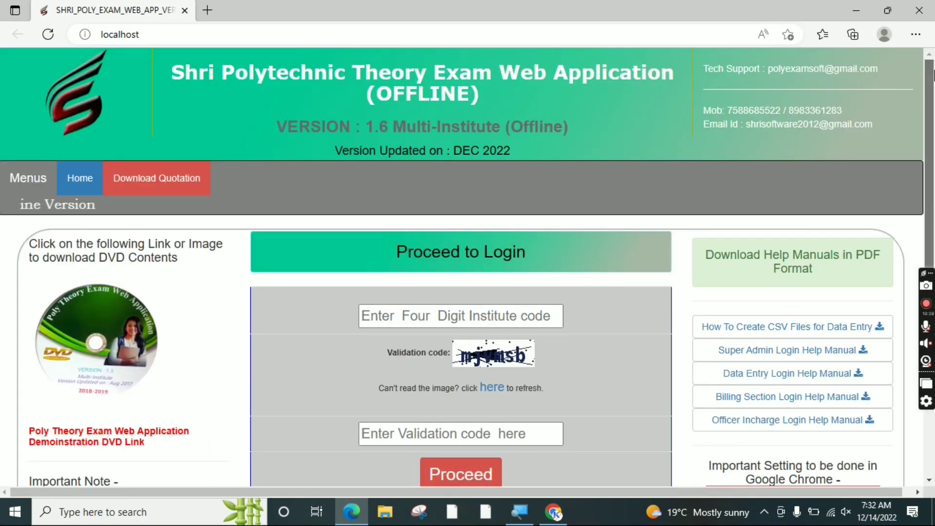
left_click_drag(934, 76, 934, 78)
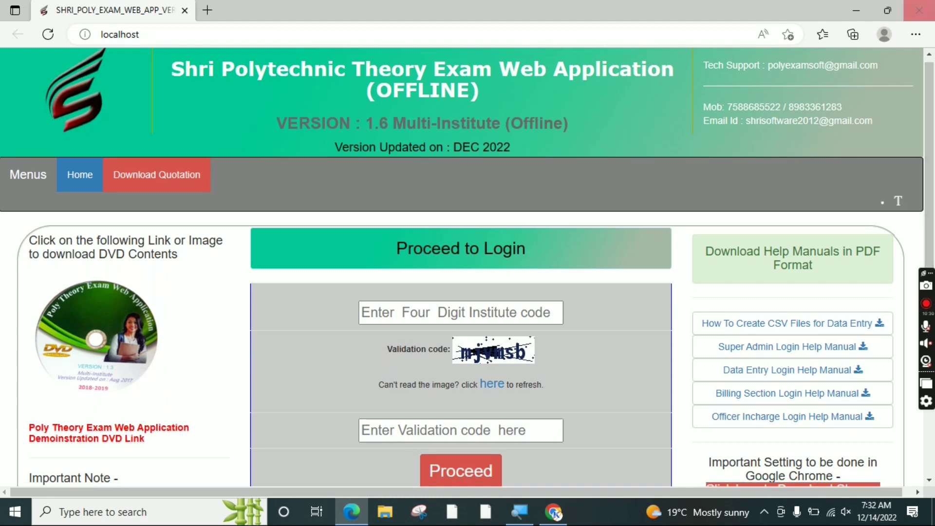
key("alt+Tab")
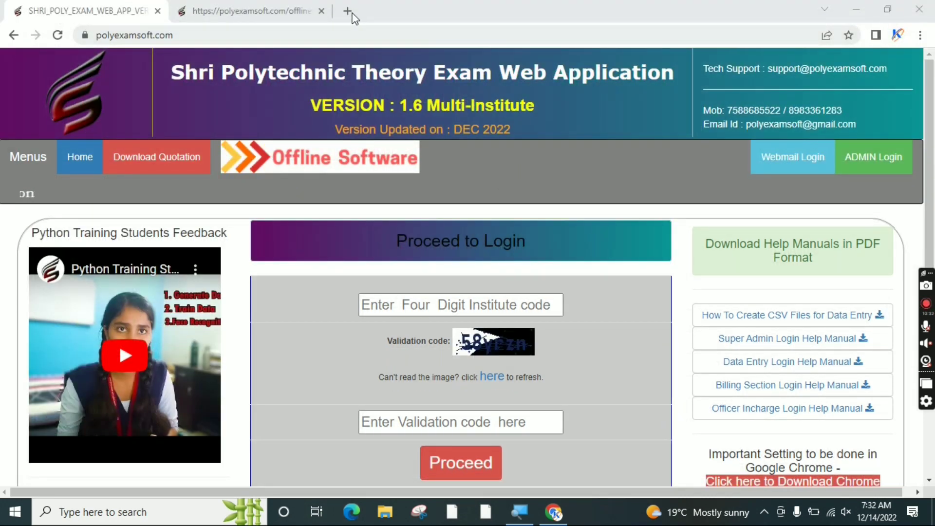
Load localhost in a Chrome tab and scroll down to the institute-code login form
left_click(349, 11)
type("LO")
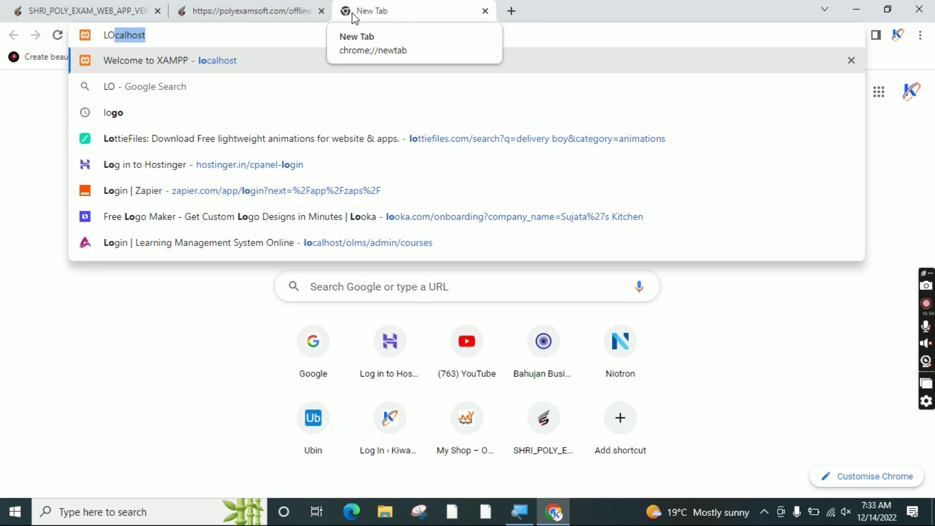
key("Return")
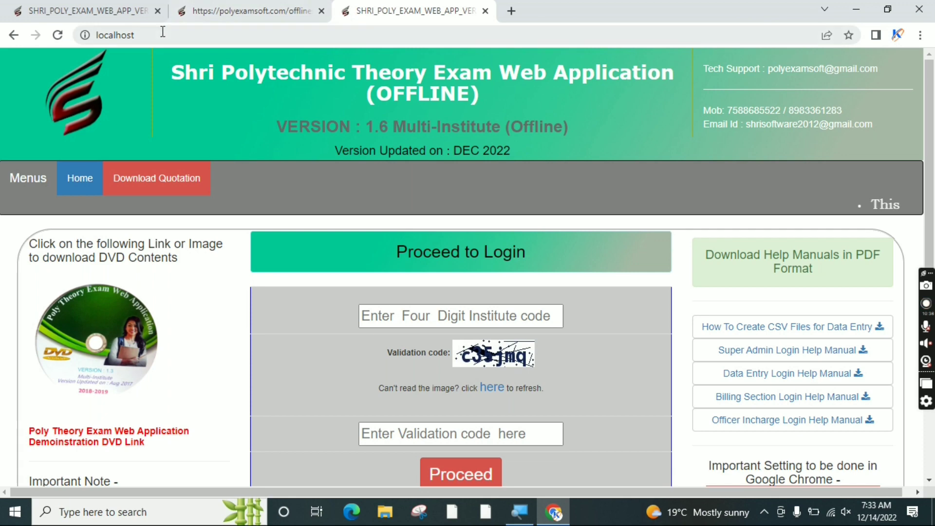
left_click(162, 32)
left_click(163, 32)
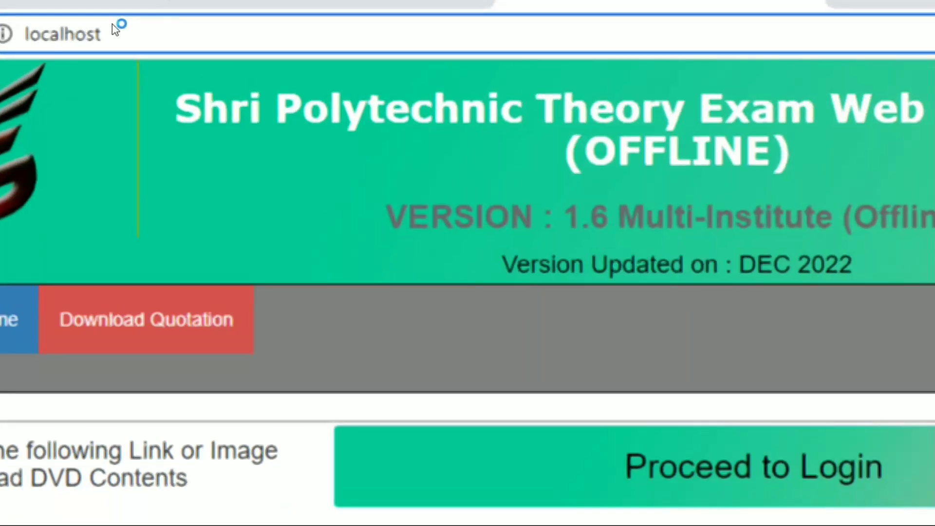
double_click(77, 36)
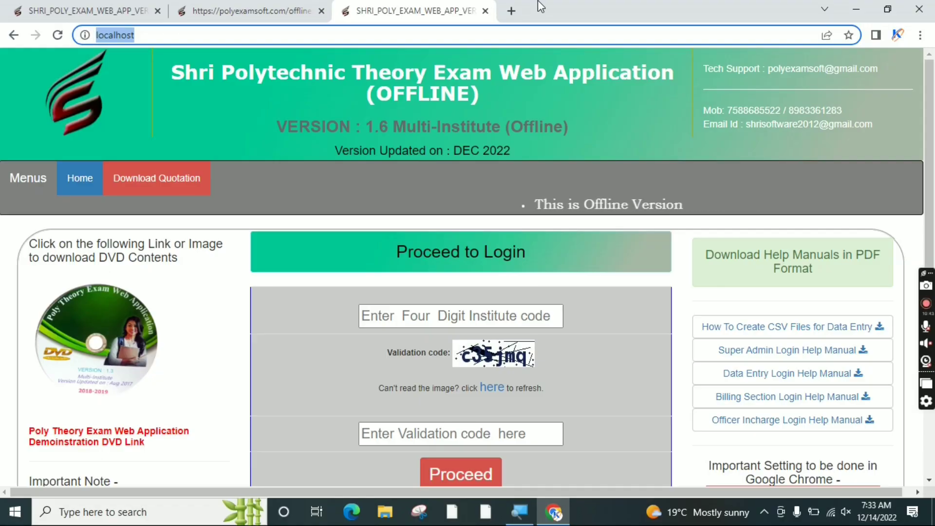
scroll(934, 155, "down", 3)
scroll(933, 114, "up", 3)
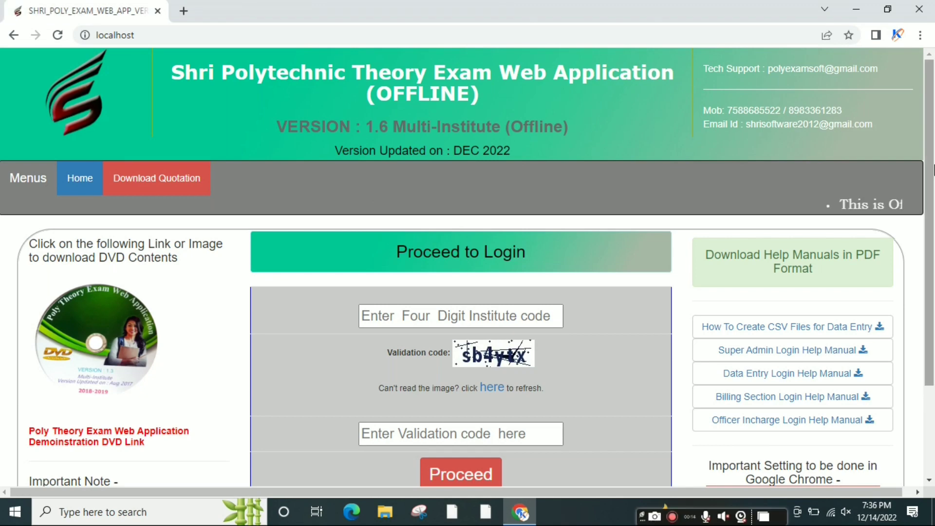
scroll(933, 261, "down", 3)
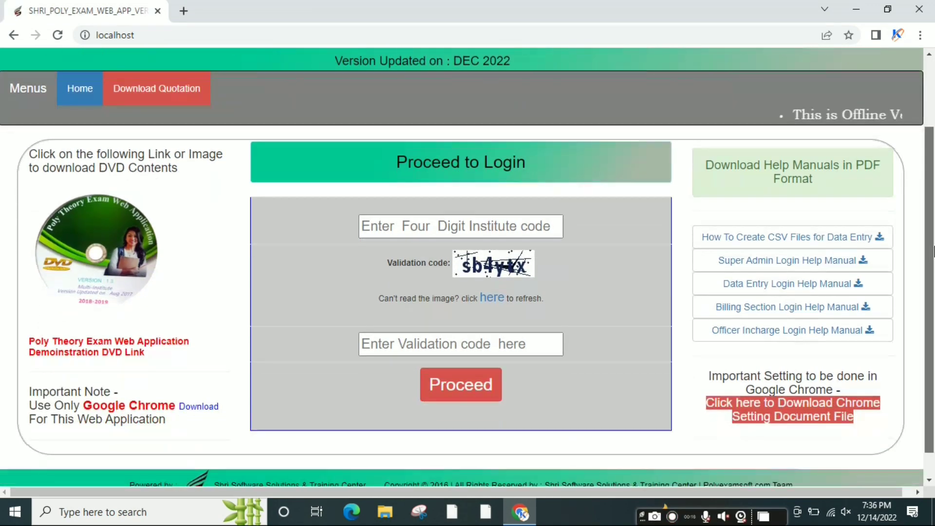
Enter institute code 1224 and the displayed captcha as validation code, then proceed
scroll(559, 273, "up", 2)
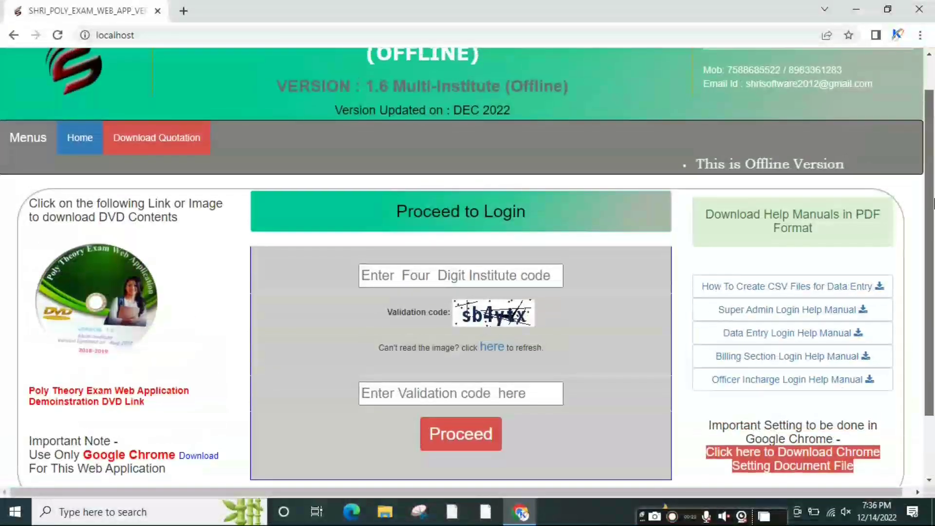
scroll(559, 274, "down", 1)
left_click(476, 253)
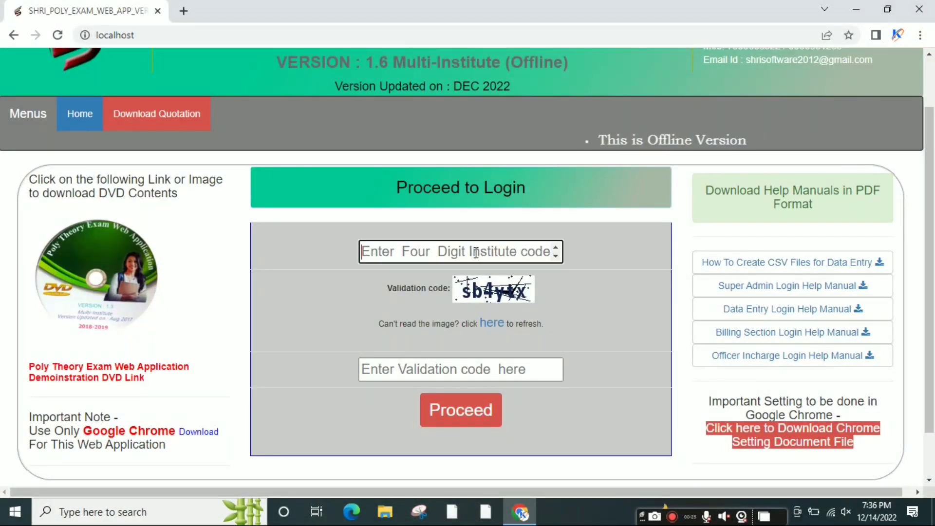
type("1224")
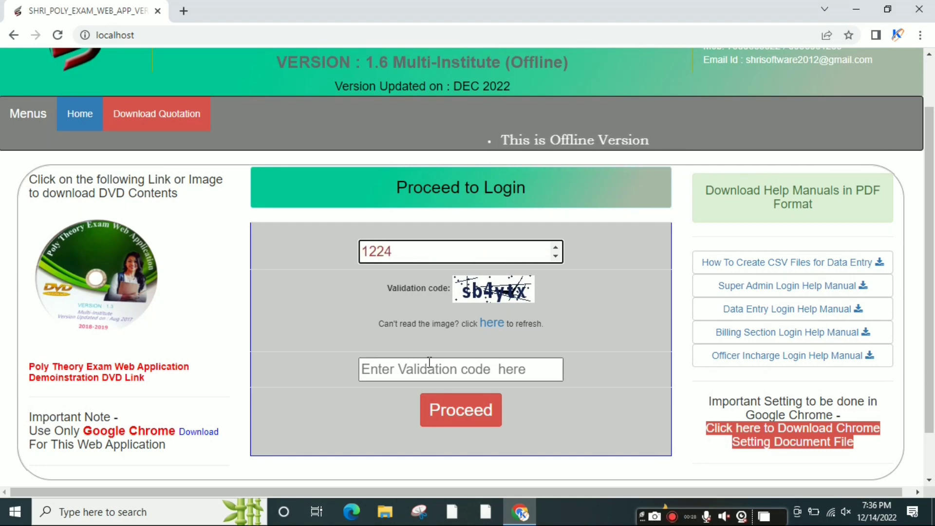
left_click(428, 366)
type("s")
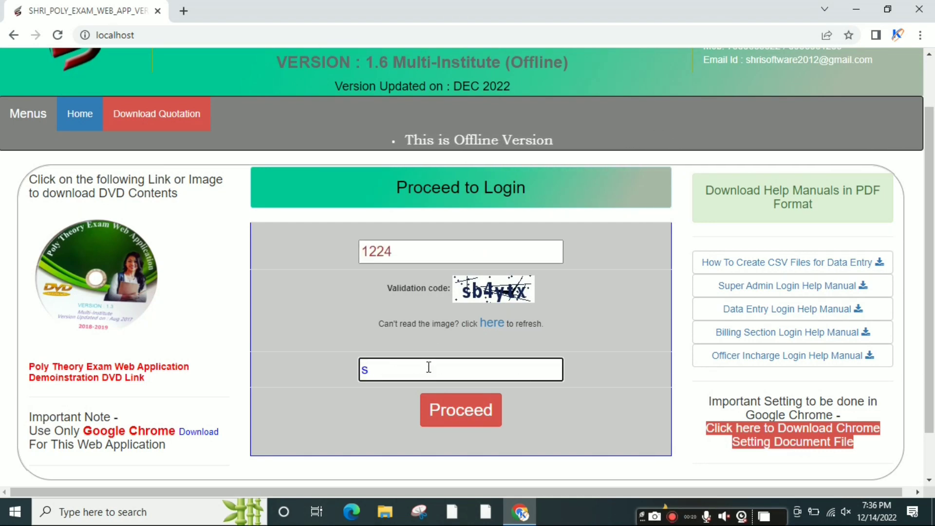
type("b4")
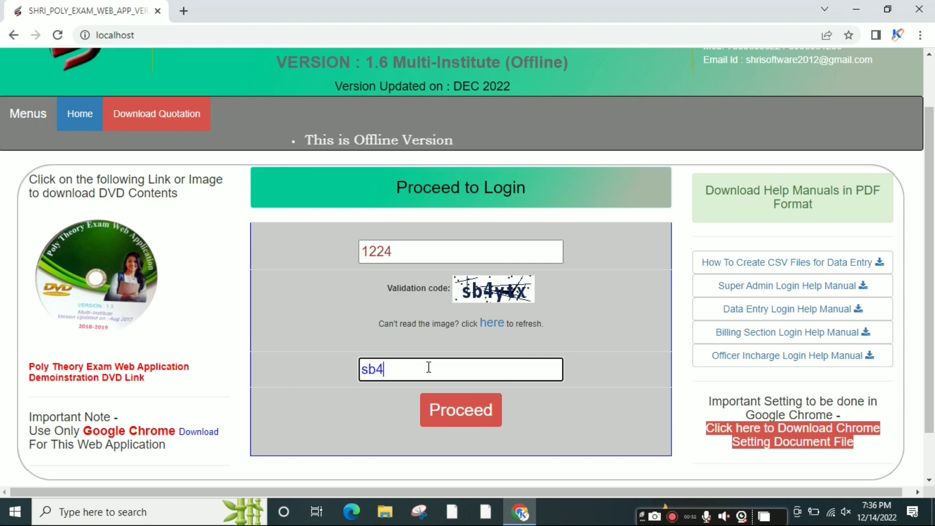
type("ytx")
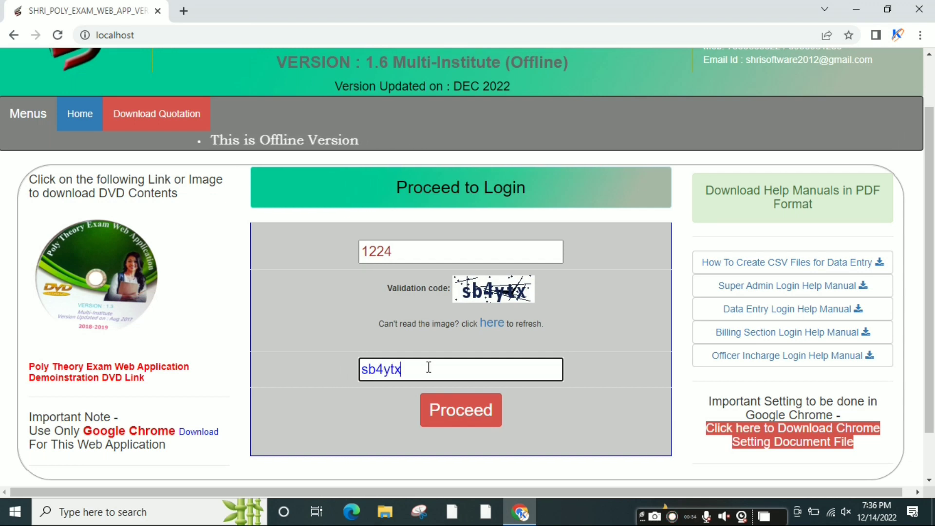
left_click(464, 415)
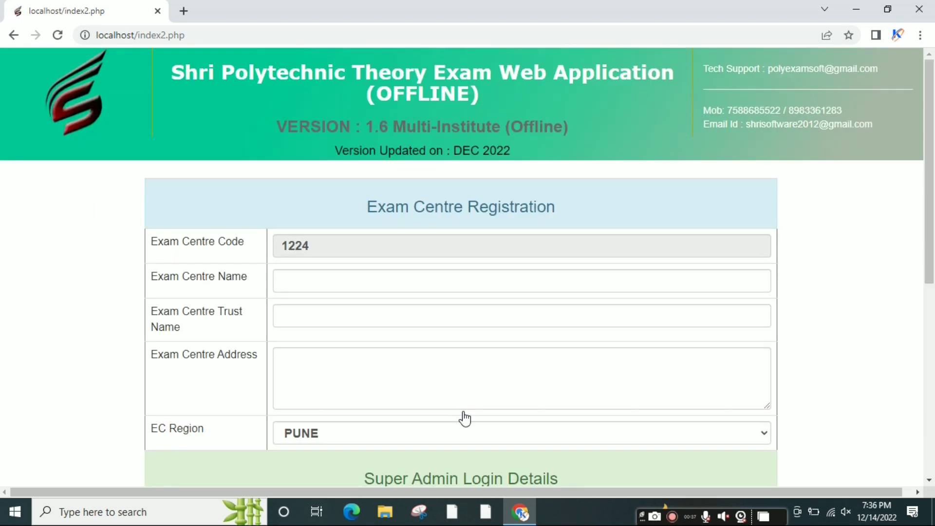
Fill in the exam centre name and keep PUNE as the EC region
left_click_drag(933, 158, 933, 191)
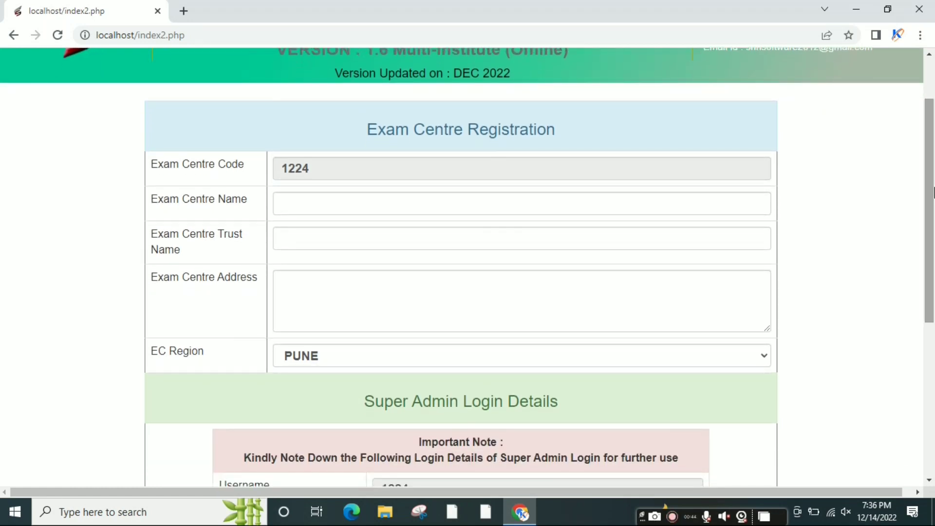
left_click(422, 207)
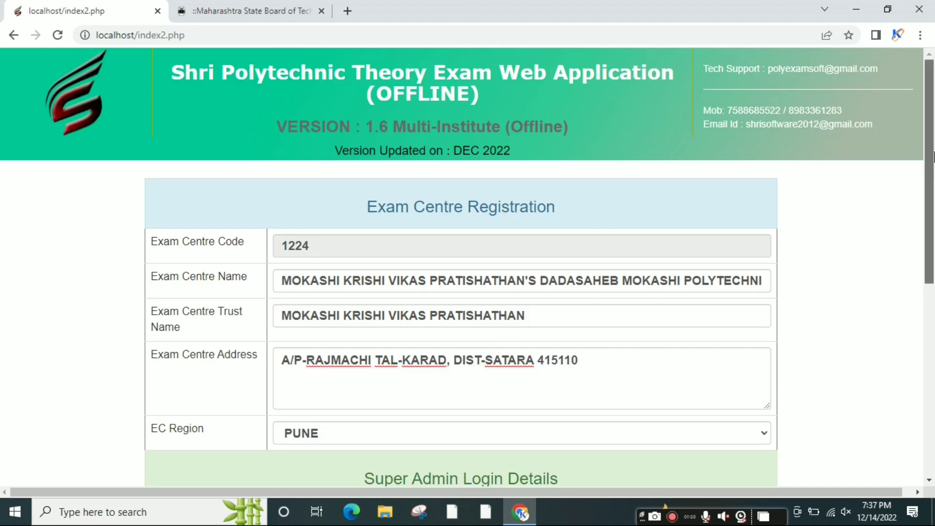
left_click_drag(932, 151, 933, 199)
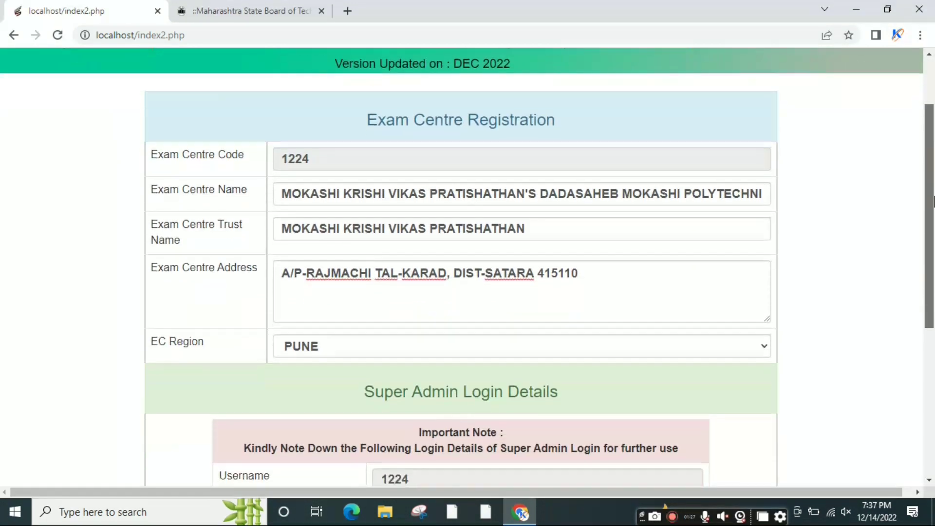
left_click(383, 348)
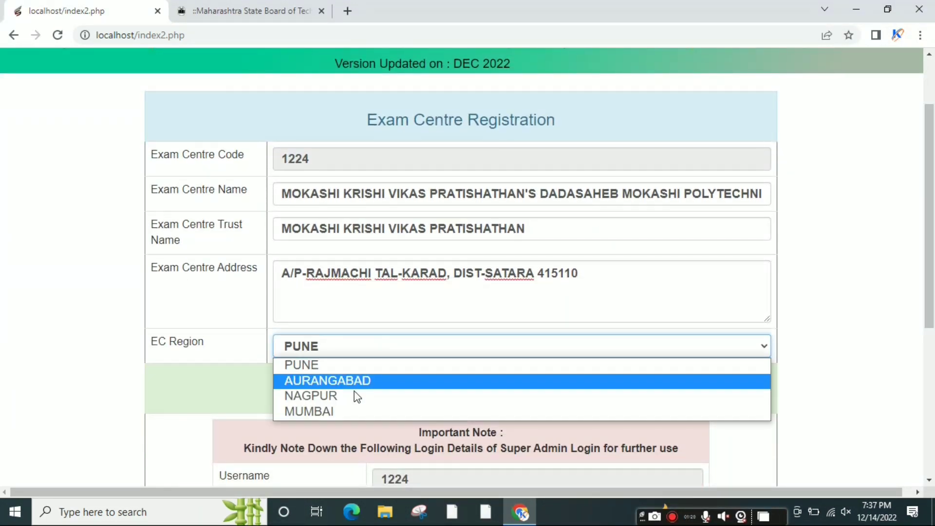
left_click(324, 366)
Check the generated super admin password, enter the contact mobile number, and register the centre
left_click_drag(933, 284, 933, 386)
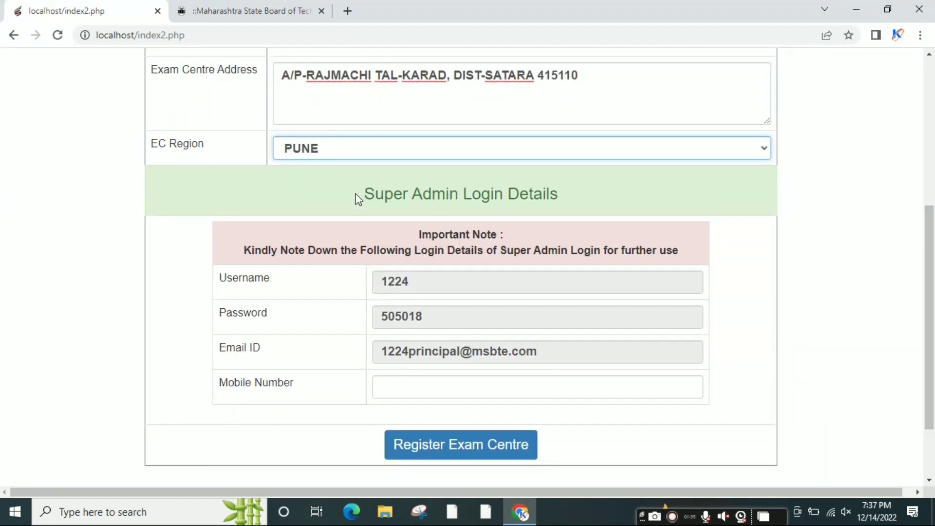
left_click_drag(359, 199, 583, 187)
left_click(816, 263)
scroll(561, 257, "down", 2)
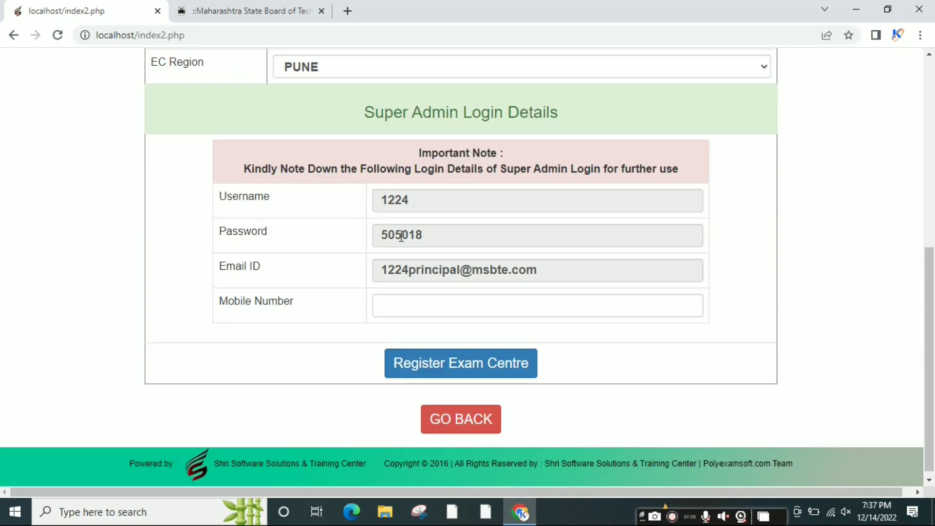
left_click_drag(425, 238, 384, 242)
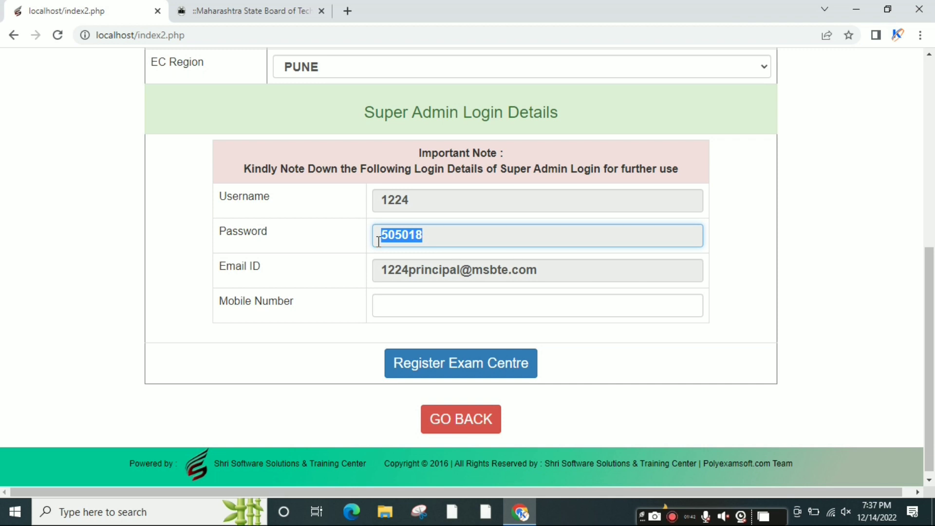
left_click(732, 238)
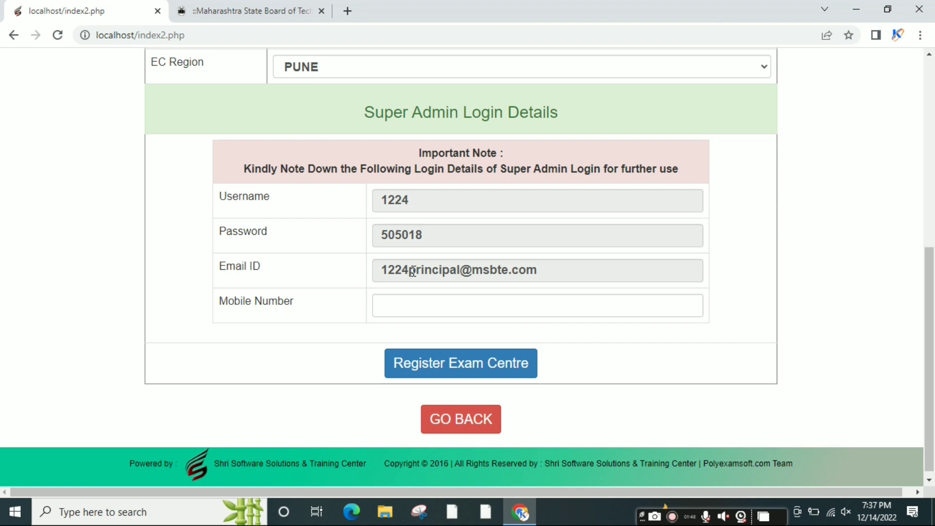
left_click(414, 313)
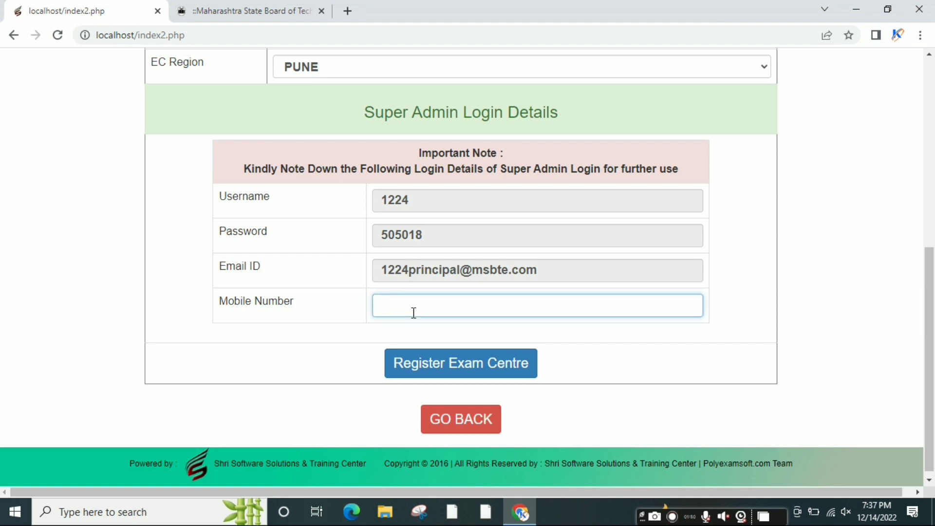
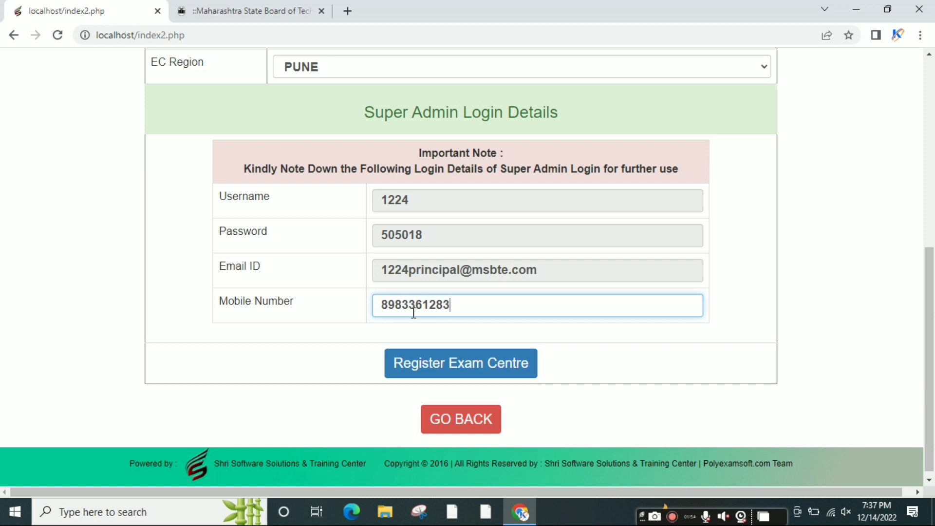
left_click(467, 374)
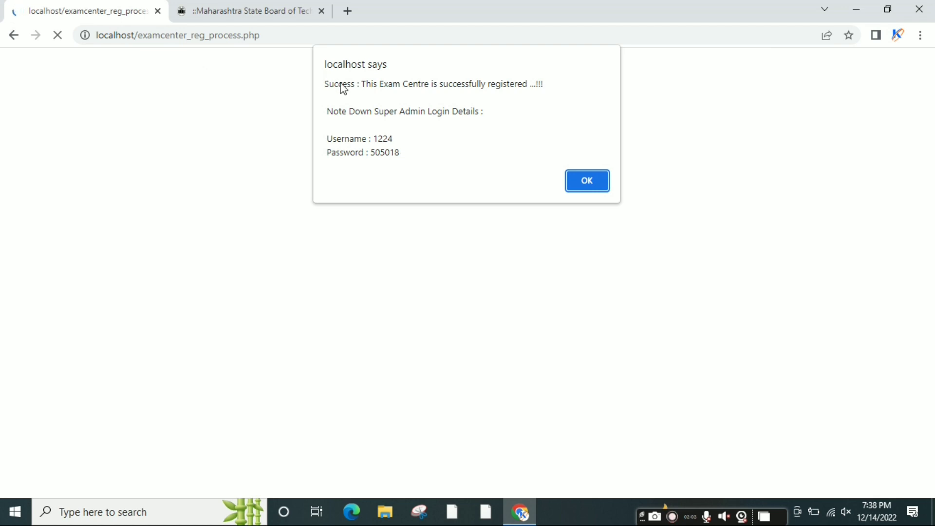
Dismiss the success alert, go back to the login page, and enter institute code 1224
left_click(581, 189)
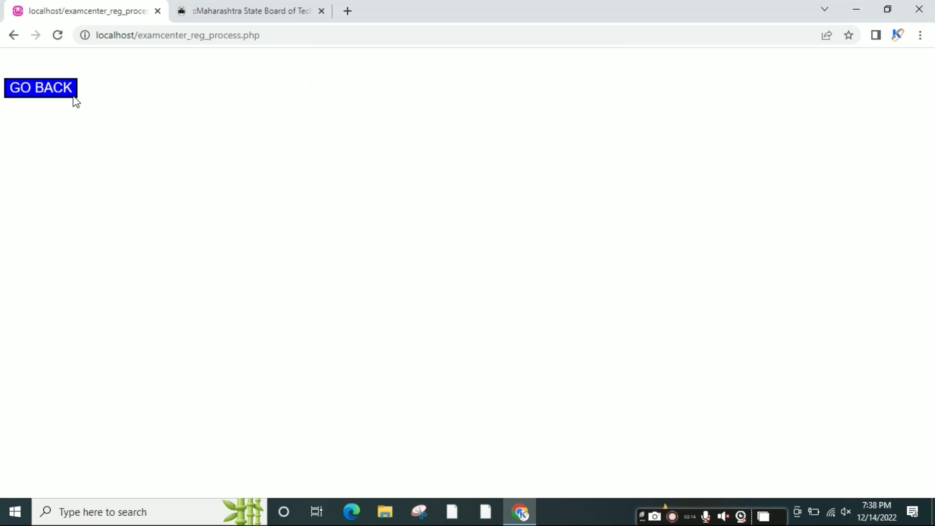
left_click(52, 88)
left_click(436, 318)
type("1224")
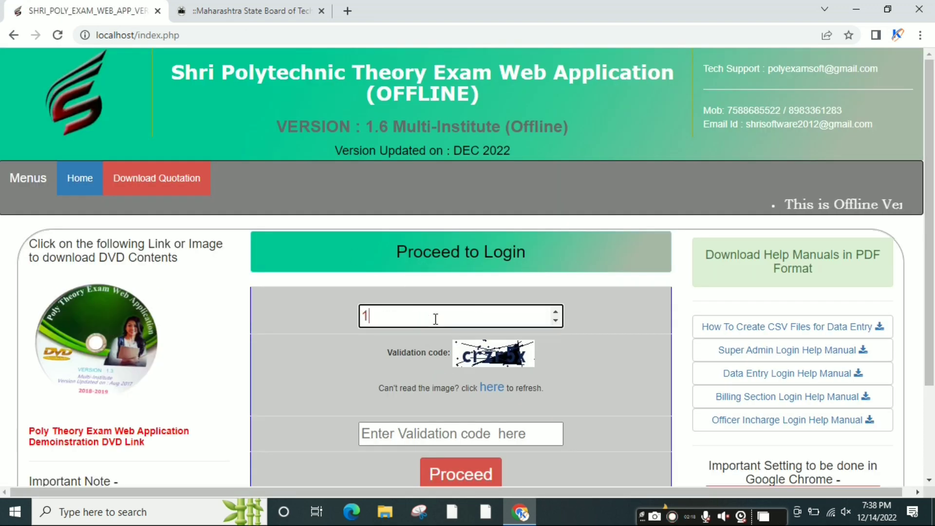
Refresh the validation code image, enter the new code, and submit to open the login panel
left_click(488, 397)
left_click(490, 395)
left_click(444, 429)
type("v")
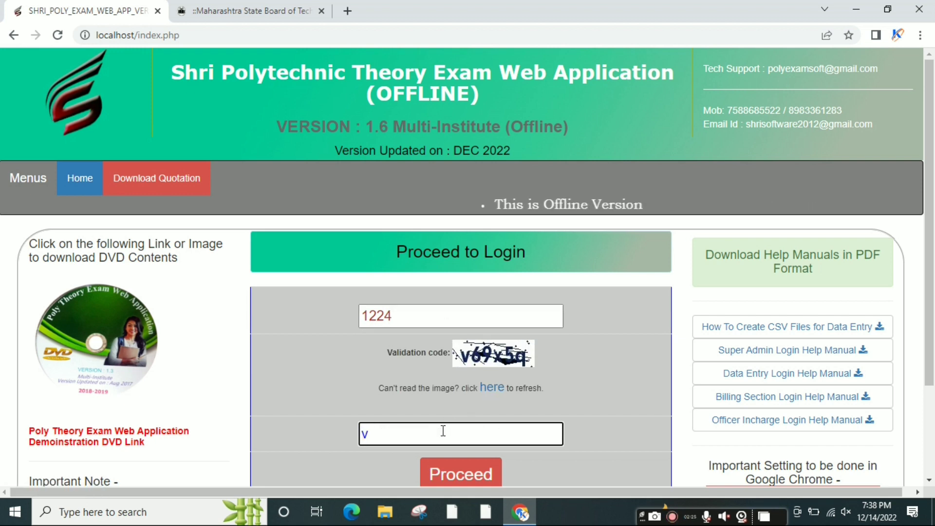
type("69")
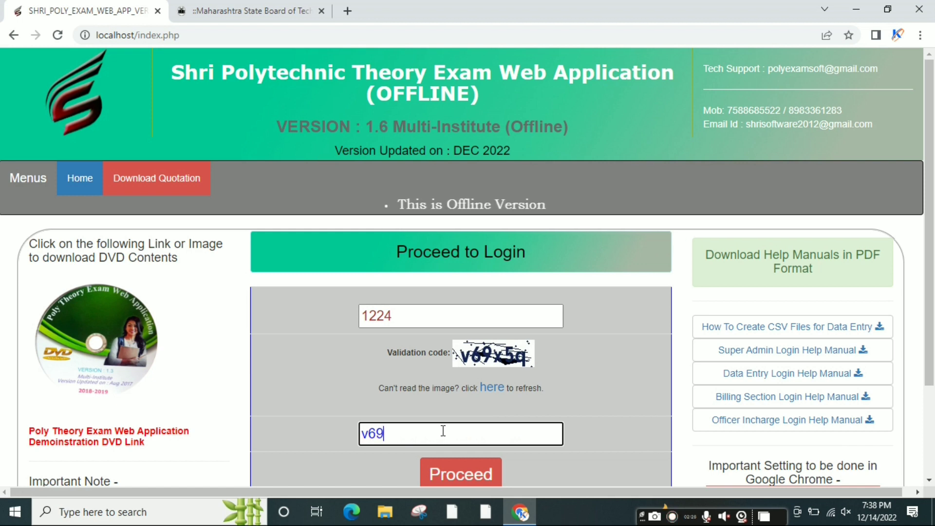
type("x5")
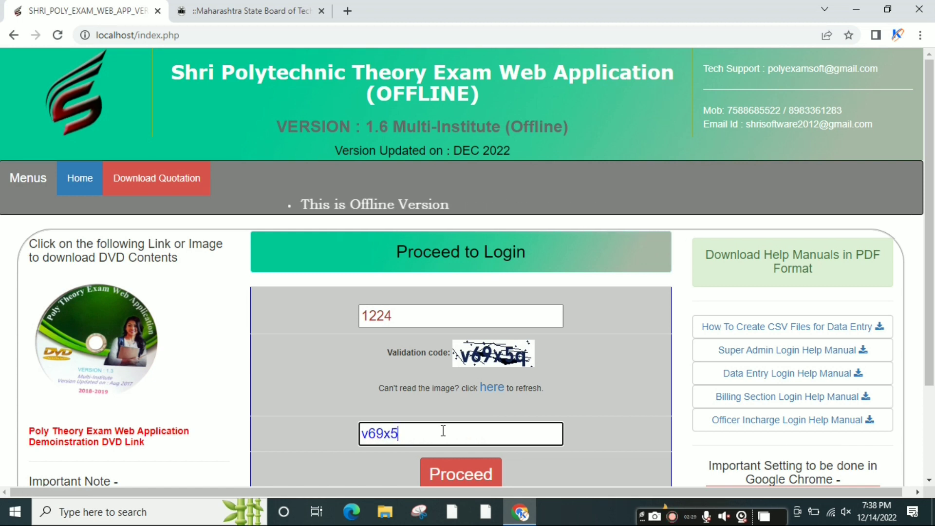
type("q")
left_click(449, 482)
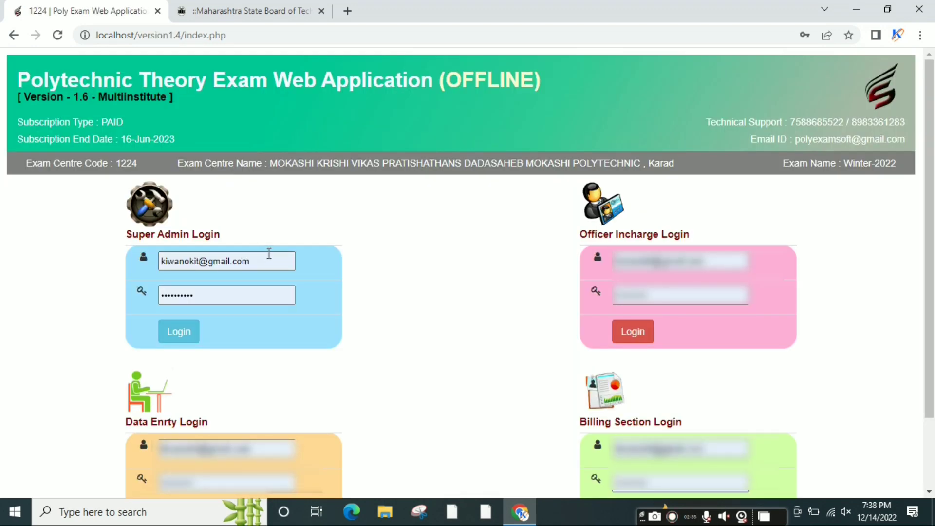
Replace the prefilled super admin username and password, then log in to the control panel
triple_click(274, 254)
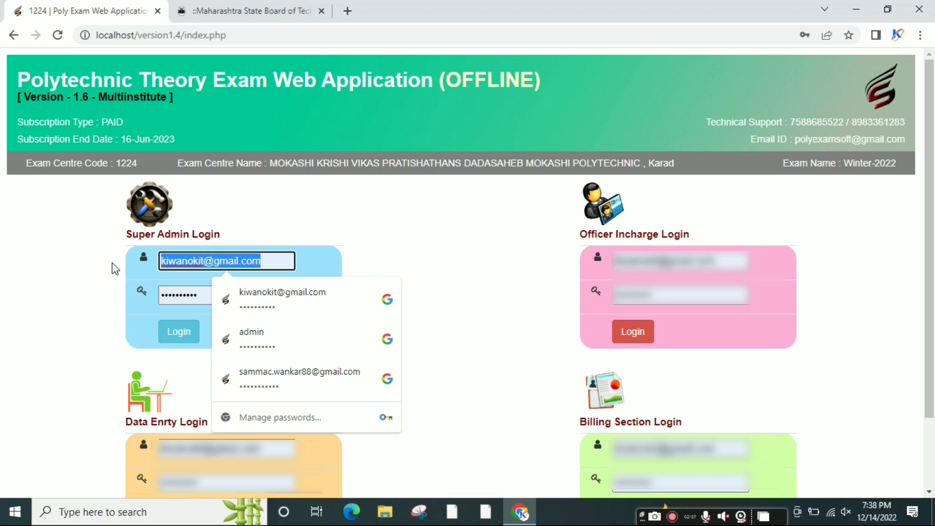
type("1224")
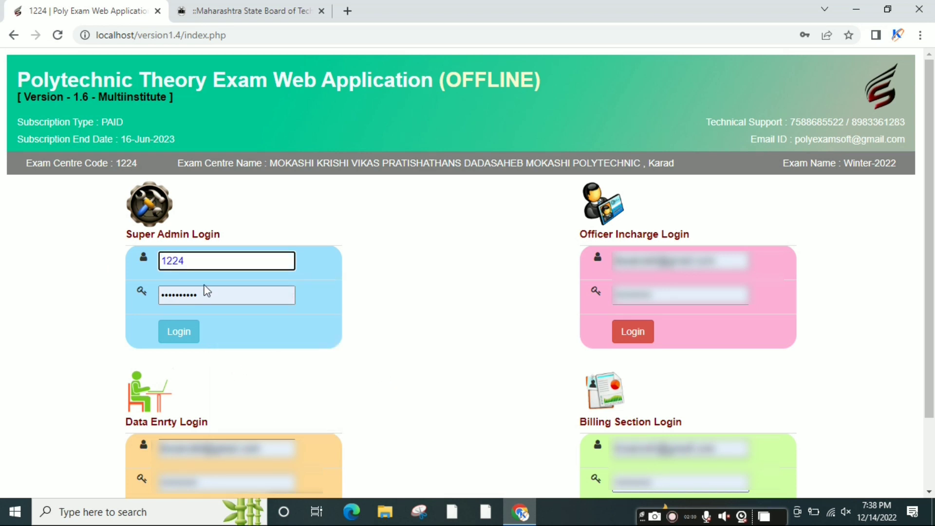
double_click(208, 291)
type("122")
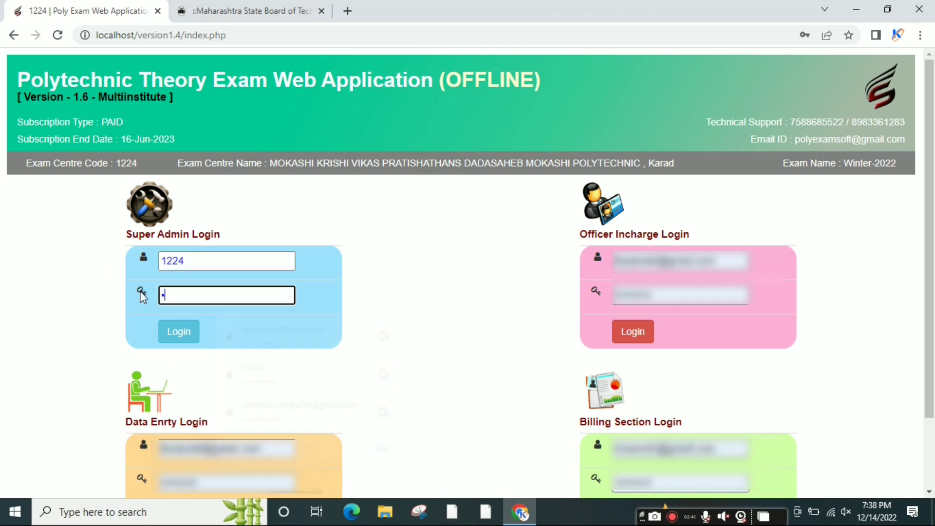
left_click(405, 281)
left_click(184, 335)
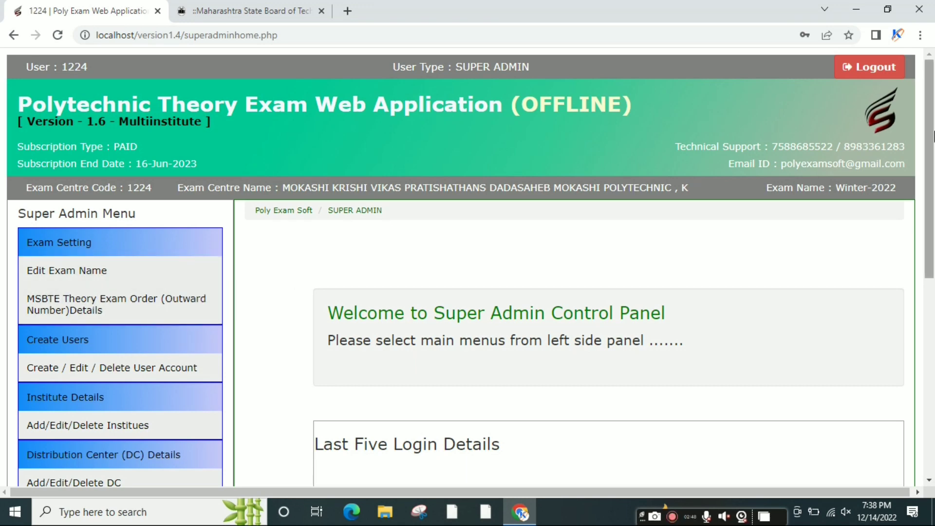
Scroll through the Super Admin Control Panel to locate Edit Exam Name in the menu
scroll(931, 204, "down", 2)
scroll(934, 205, "down", 6)
scroll(933, 146, "up", 8)
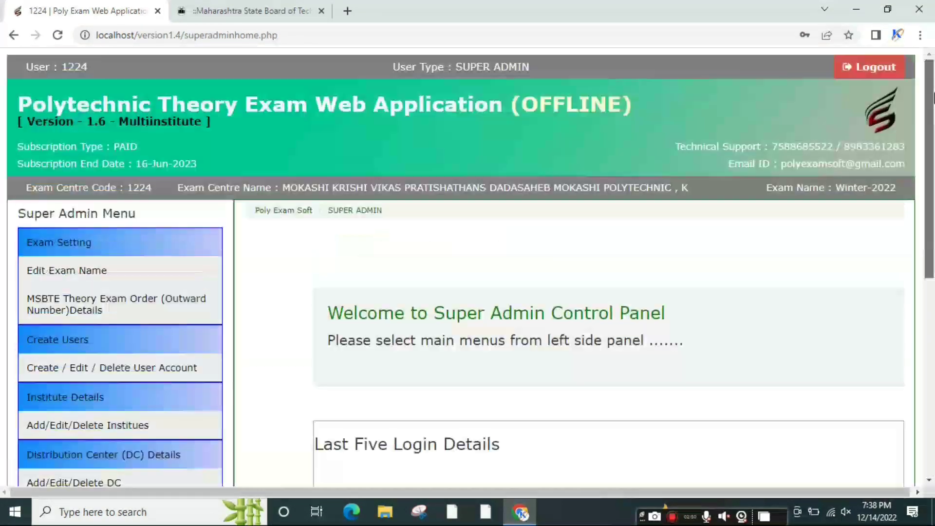
scroll(934, 78, "down", 3)
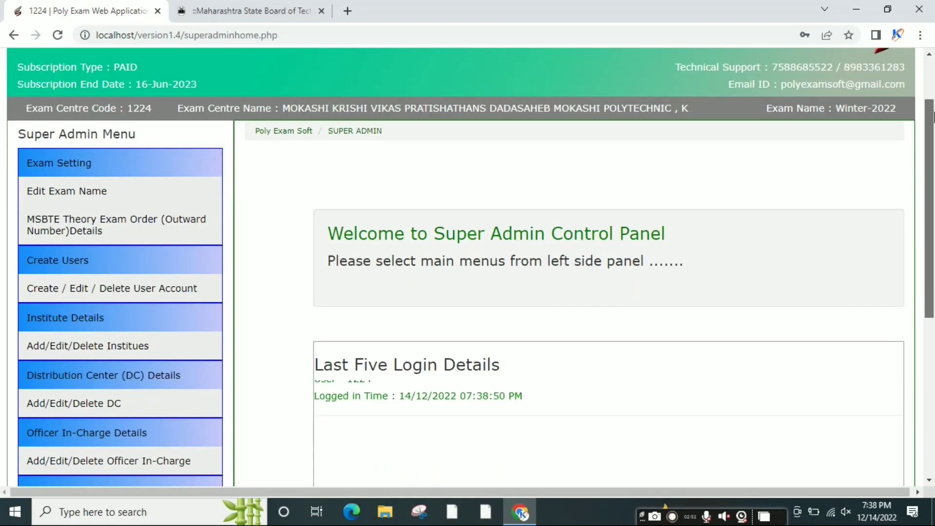
scroll(934, 80, "up", 3)
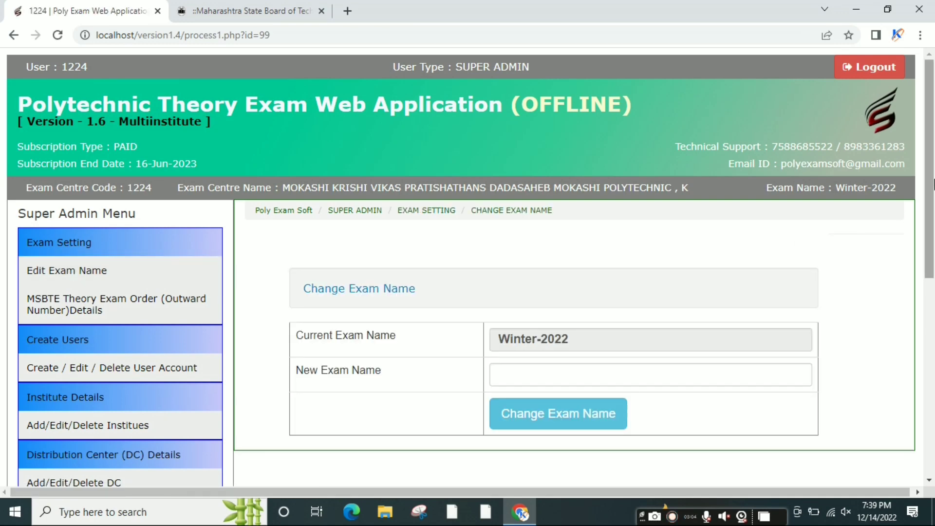
Click into the New Exam Name field on the Change Exam Name page
scroll(565, 248, "down", 3)
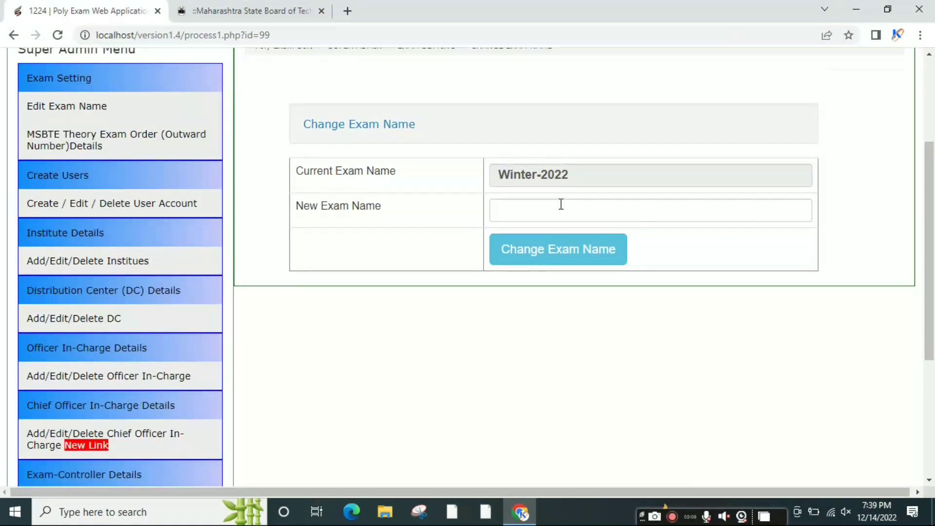
left_click(561, 208)
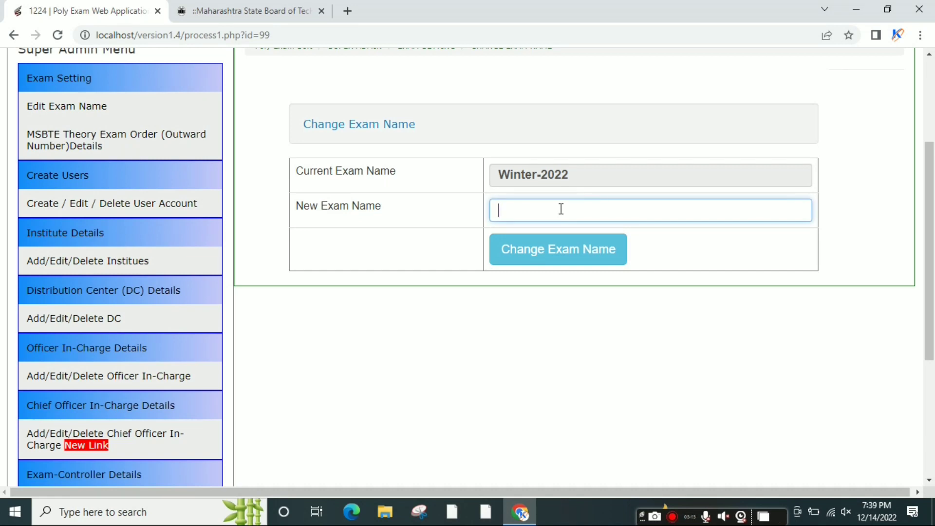
scroll(291, 266, "up", 3)
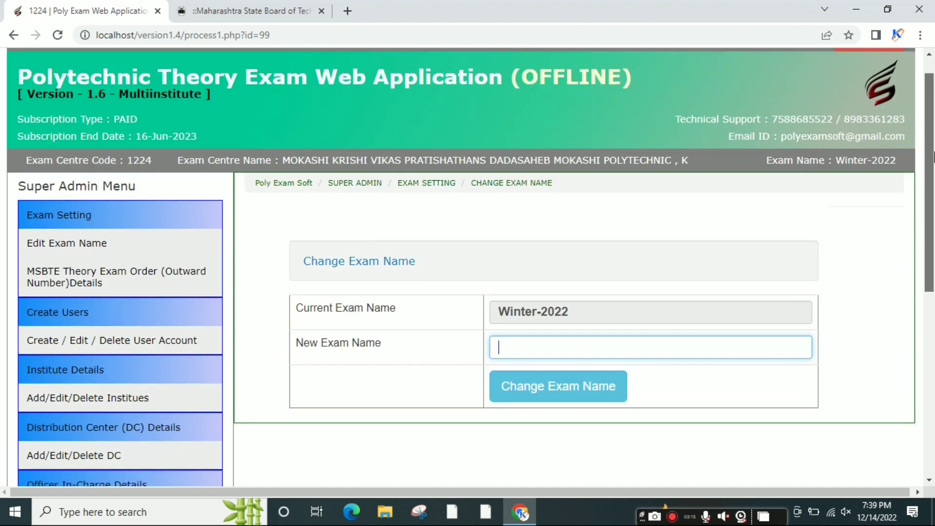
Review the MSBTE Theory Exam Order Details page, including the New Order Number field
left_click(87, 278)
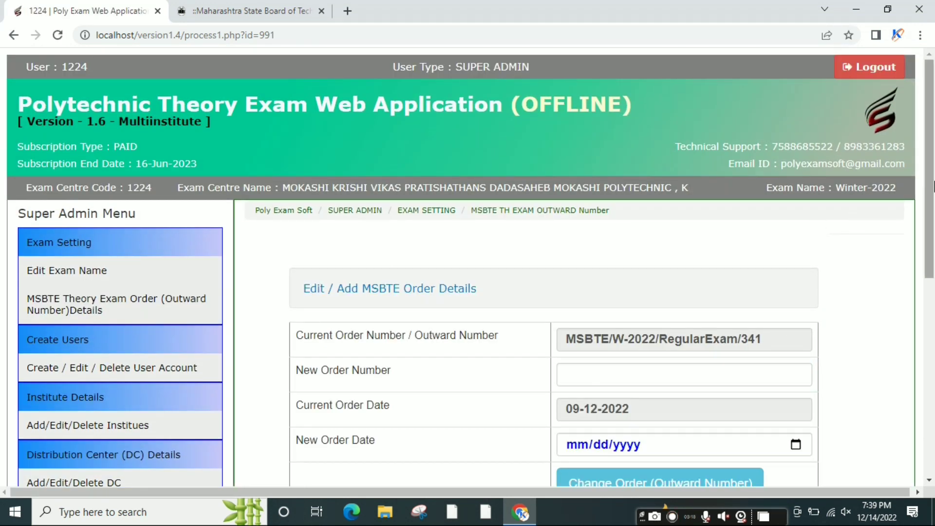
scroll(644, 236, "down", 3)
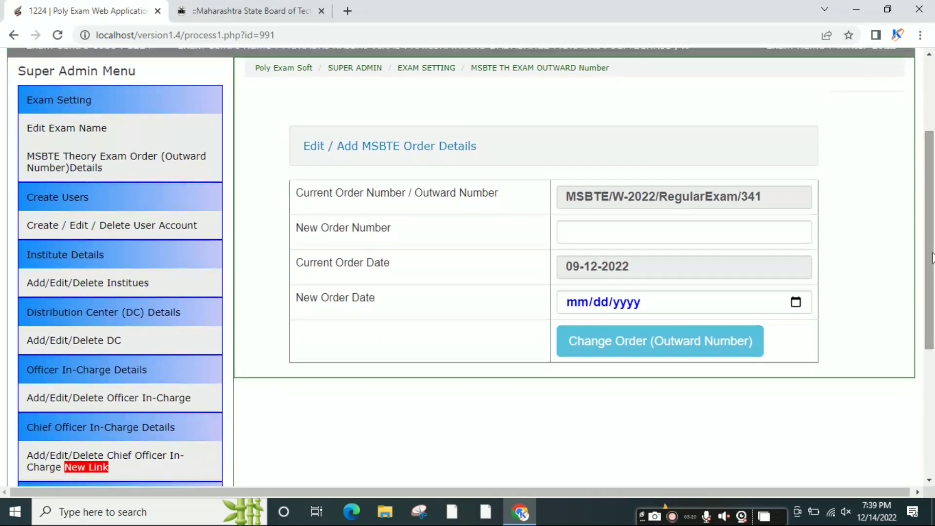
left_click(650, 233)
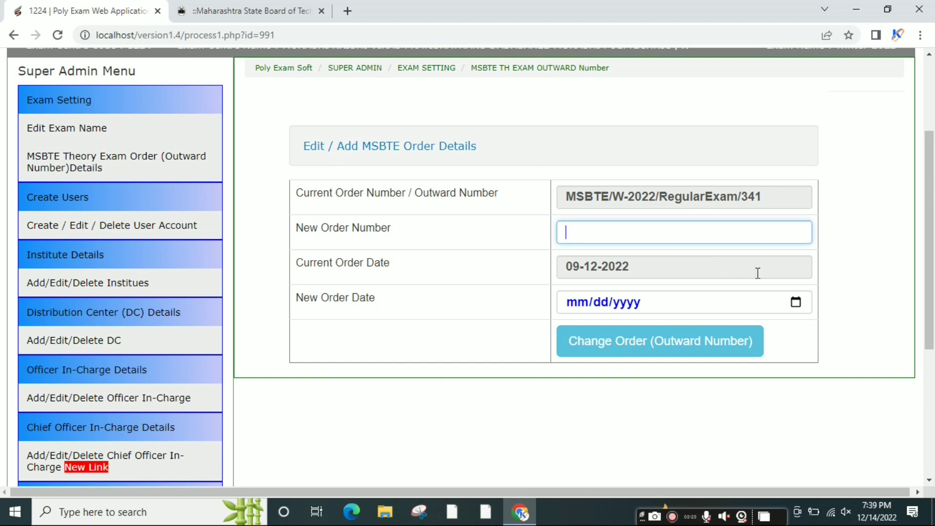
left_click_drag(498, 159, 303, 158)
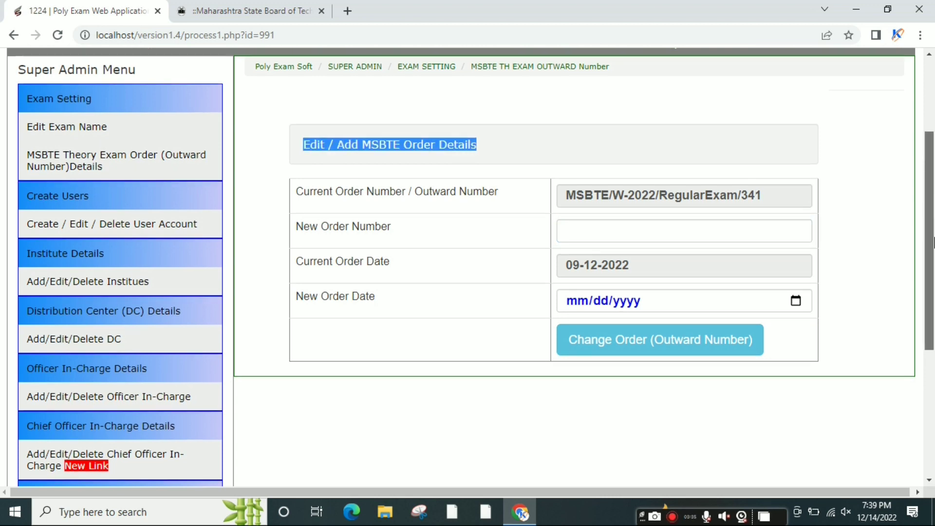
scroll(933, 310, "down", 5)
scroll(933, 310, "up", 6)
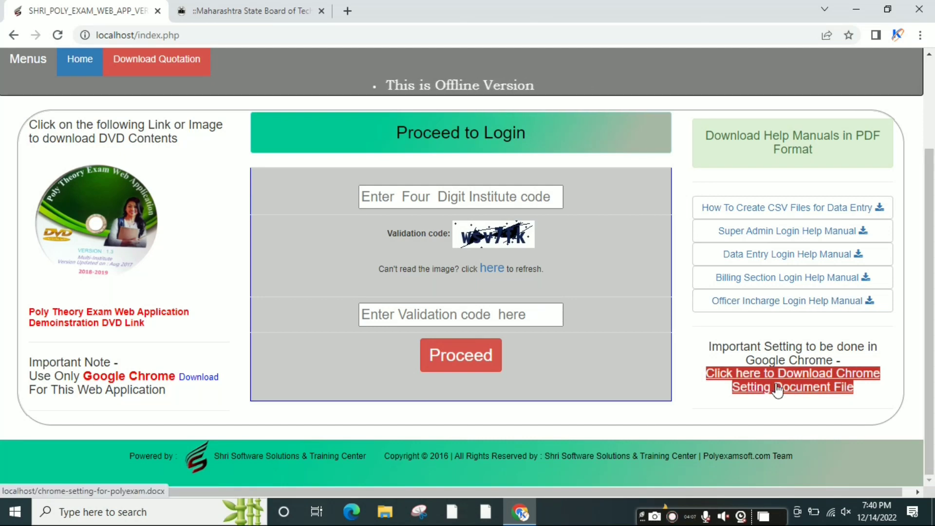
Scroll the login page and move the Chrome window aside to reveal the desktop
scroll(932, 251, "up", 2)
scroll(933, 244, "down", 1)
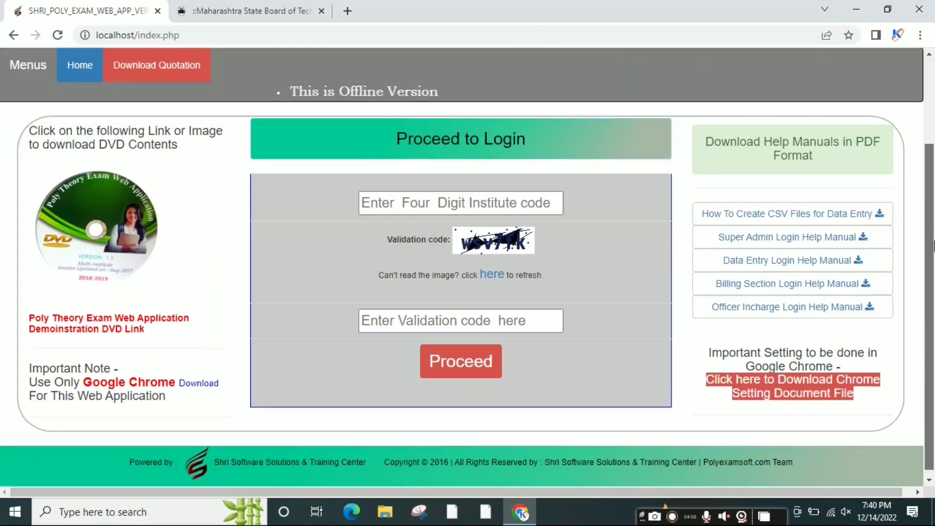
scroll(932, 238, "up", 3)
left_click_drag(569, 127, 271, 121)
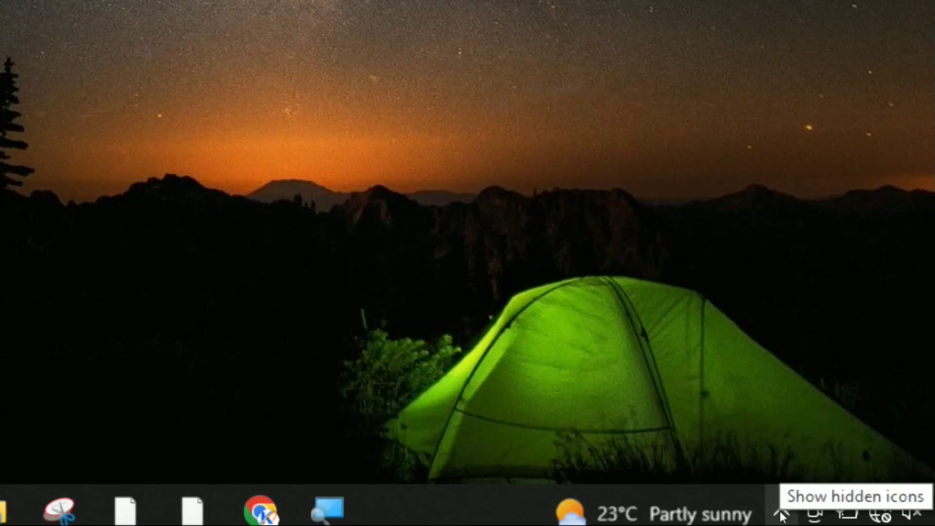
Launch Command Prompt by searching for cmd
left_click(781, 515)
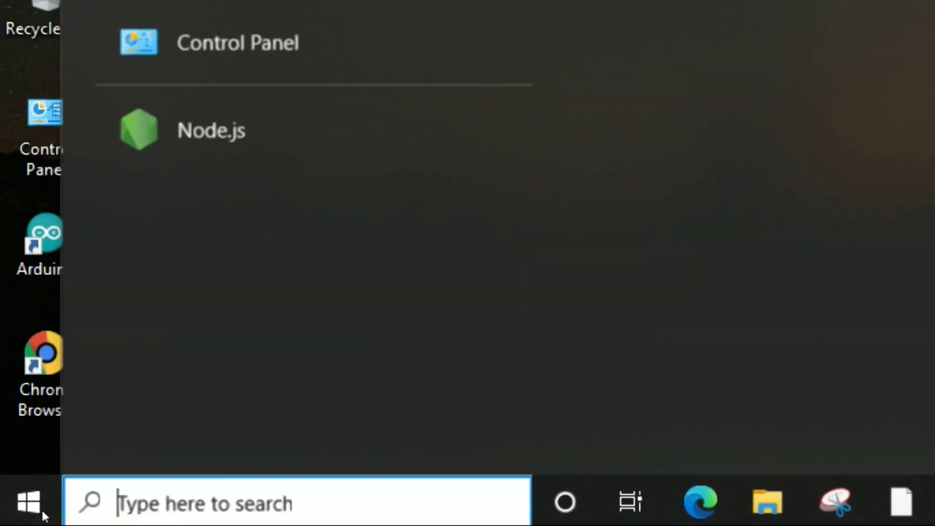
type("cmd")
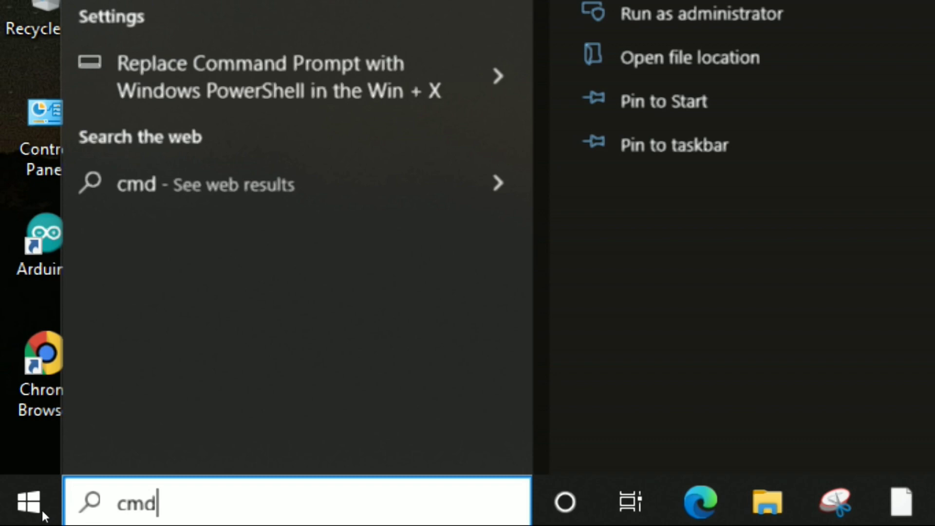
key("Return")
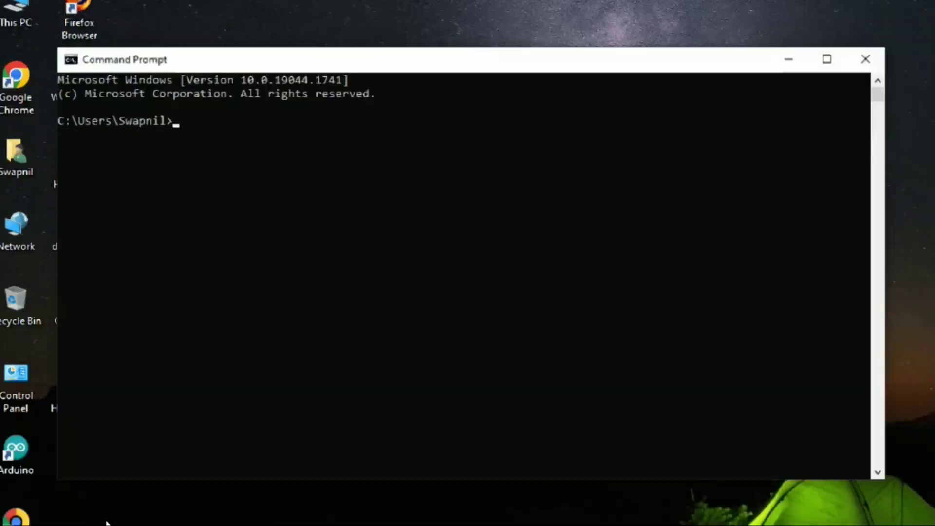
Run ipconfig and copy the Wi-Fi IPv4 address 192.168.43.31
type("ipconfig")
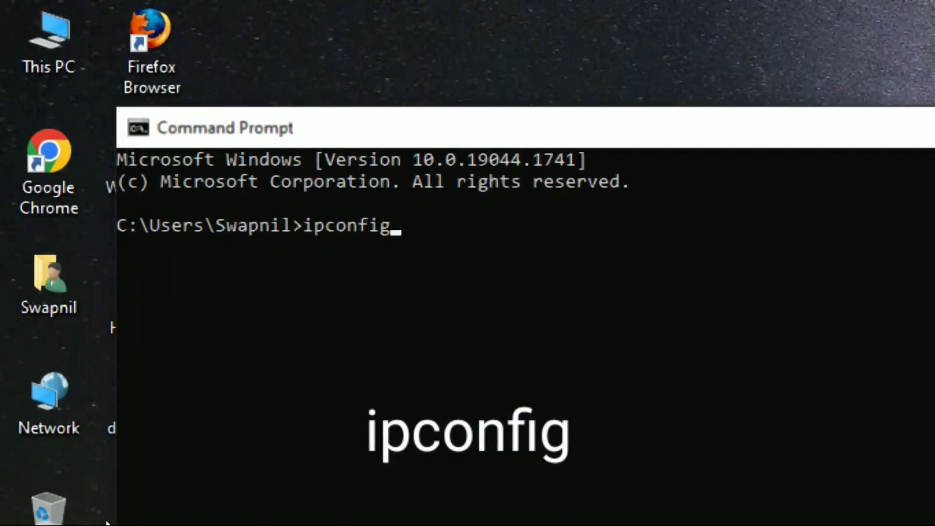
key("Return")
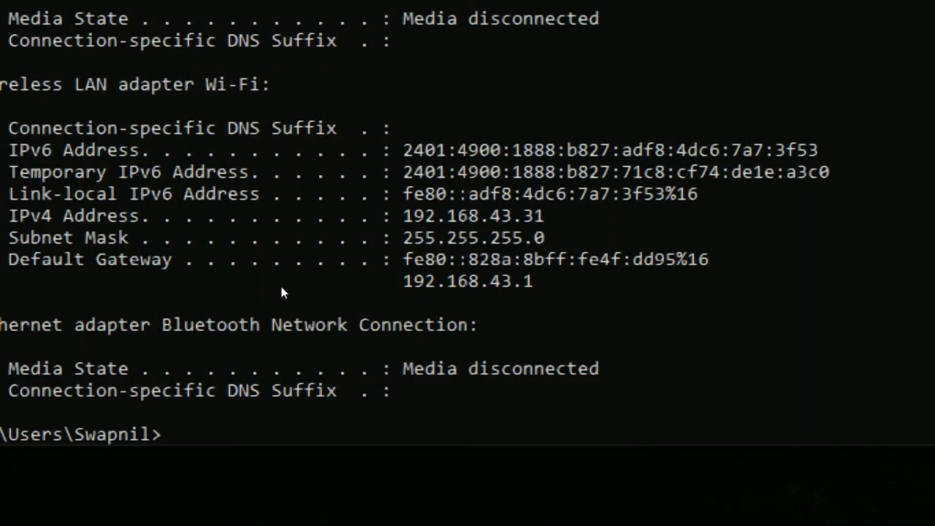
left_click_drag(272, 285, 341, 289)
right_click(317, 289)
left_click_drag(275, 285, 341, 290)
key("ctrl+c")
right_click(341, 291)
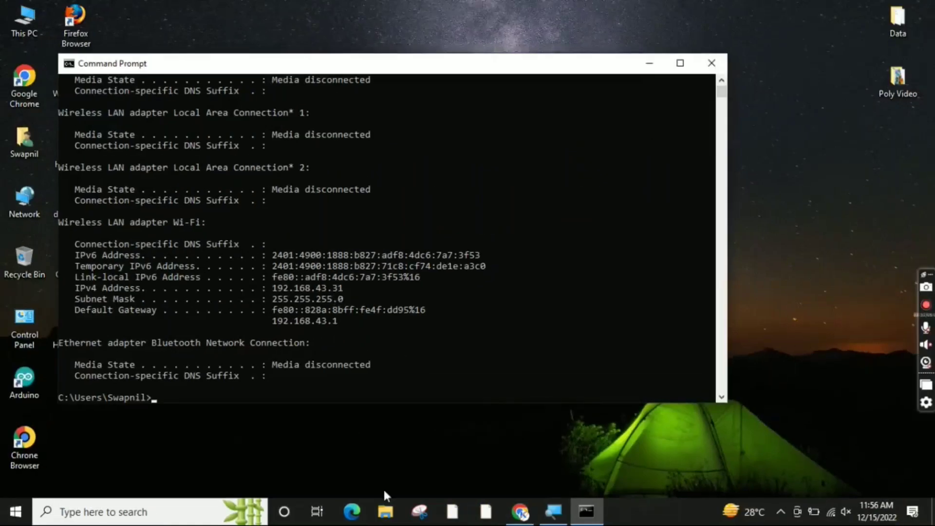
left_click(516, 517)
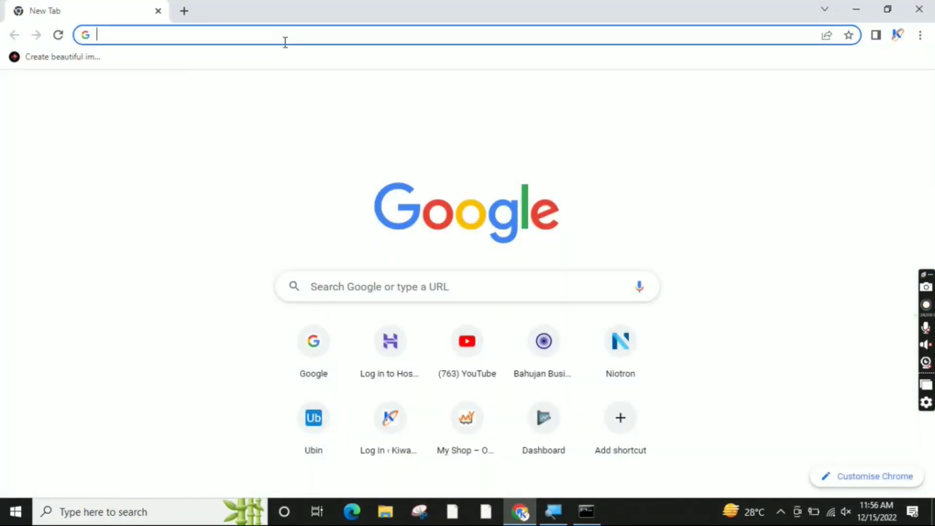
Load the exam app over the LAN at 192.168.43.31 in Chrome and check the login page
key("ctrl+v")
key("Return")
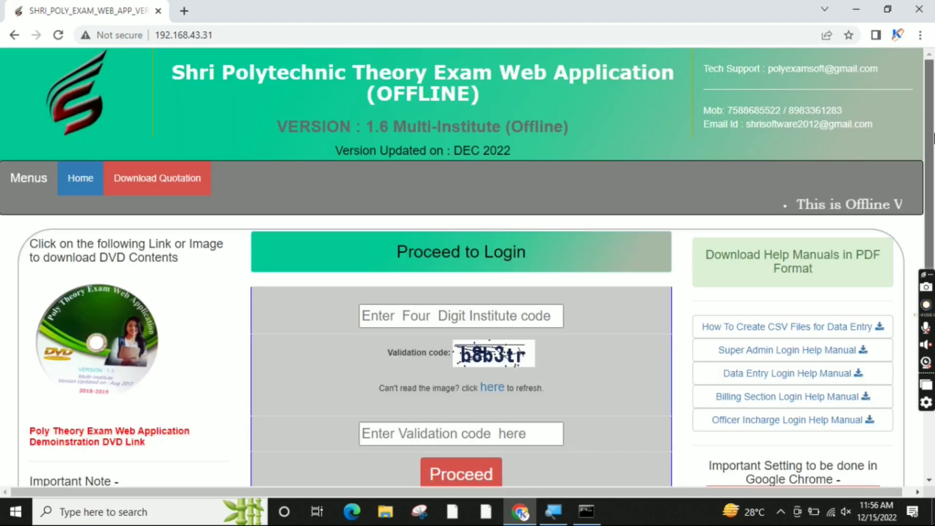
scroll(822, 171, "down", 2)
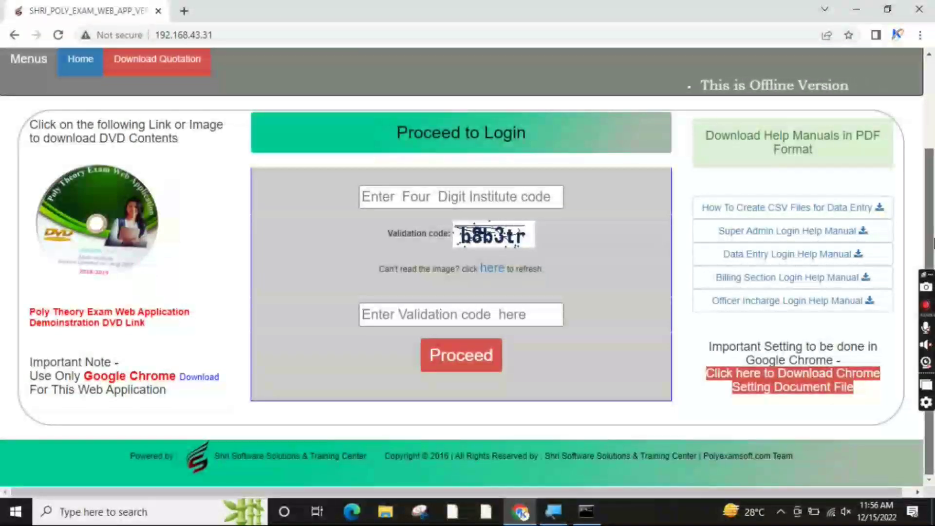
scroll(467, 268, "up", 1)
scroll(933, 168, "up", 3)
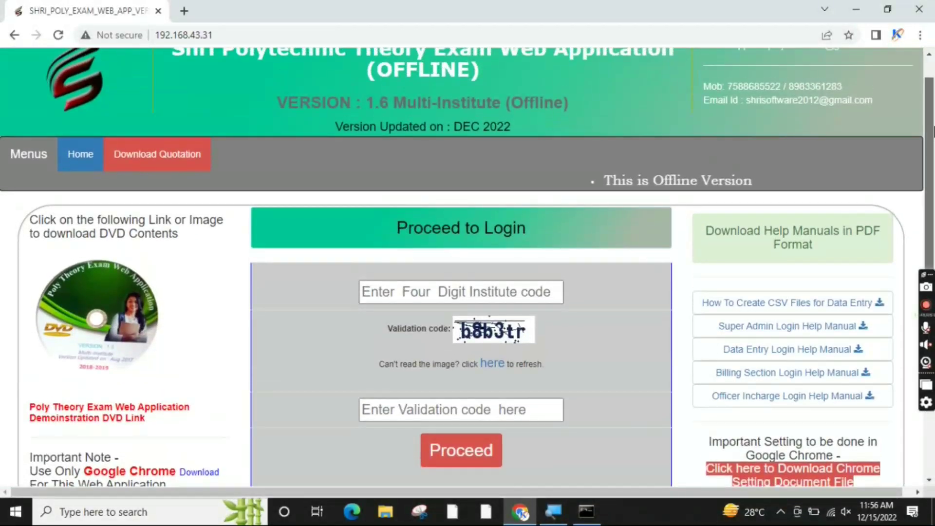